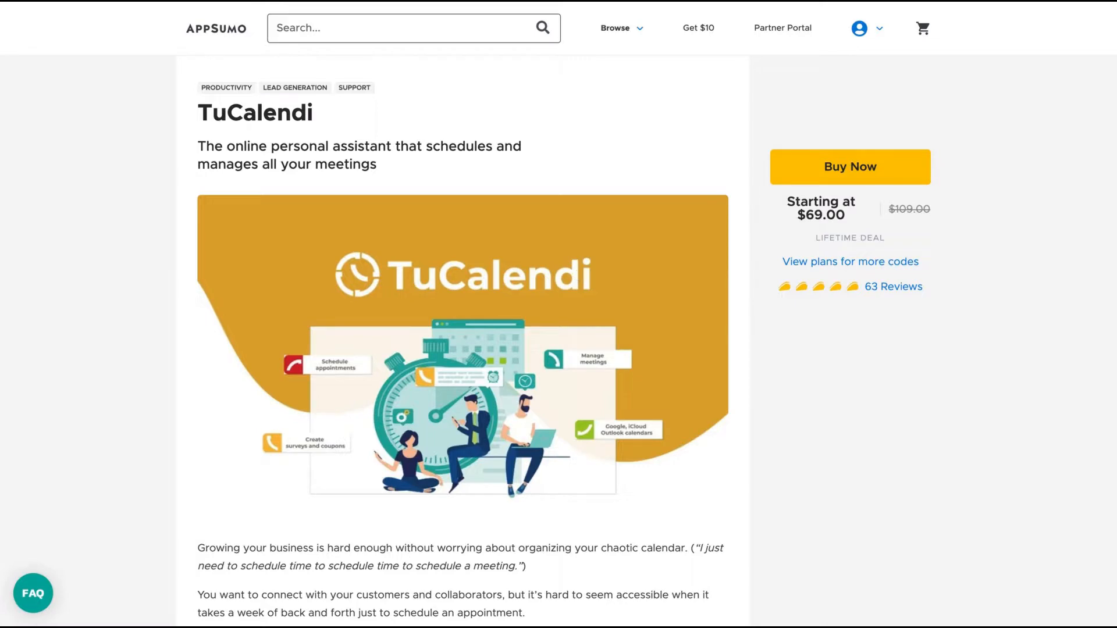
Examine the TuCalendi deal page on AppSumo, from the product overview and TL;DR through the feature descriptions
scroll(693, 493, down, 8)
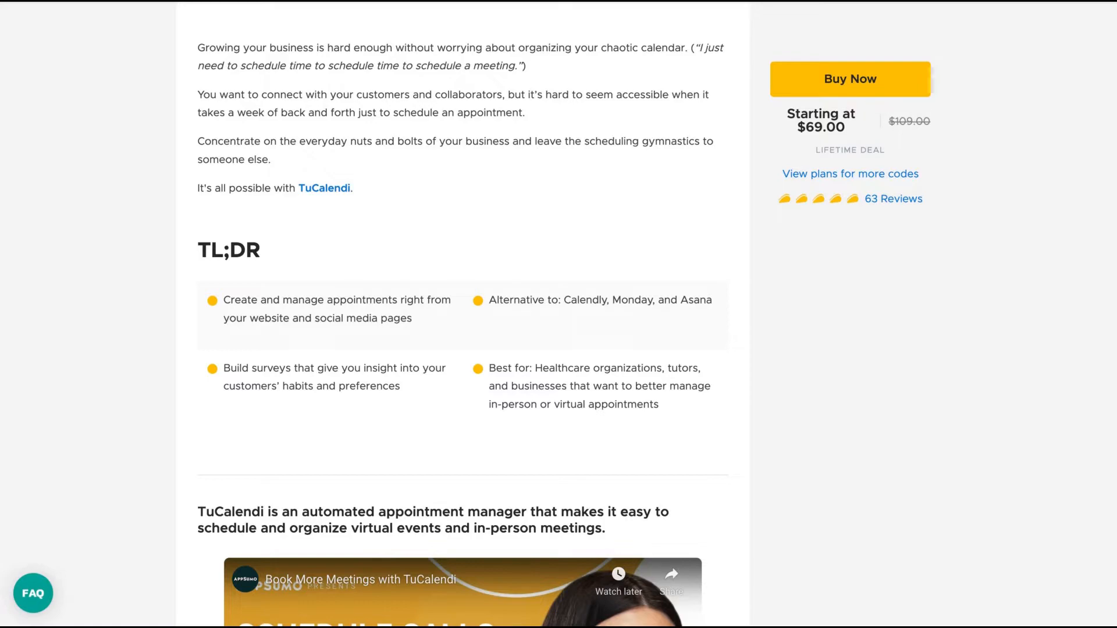
scroll(773, 531, down, 10)
scroll(773, 533, down, 15)
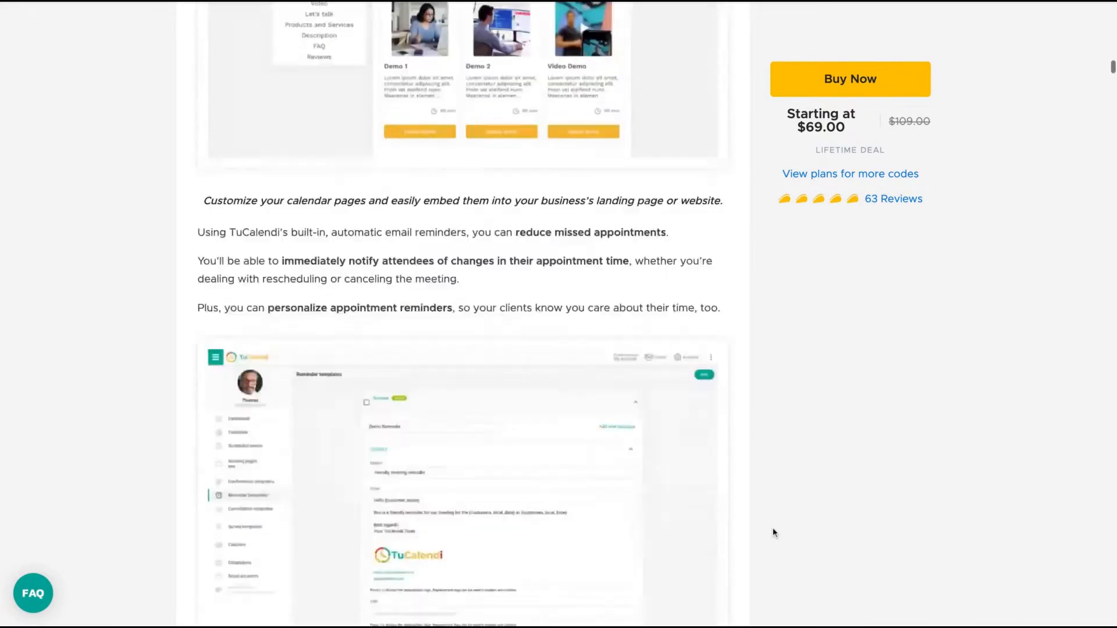
scroll(772, 532, up, 1)
scroll(263, 168, up, 1)
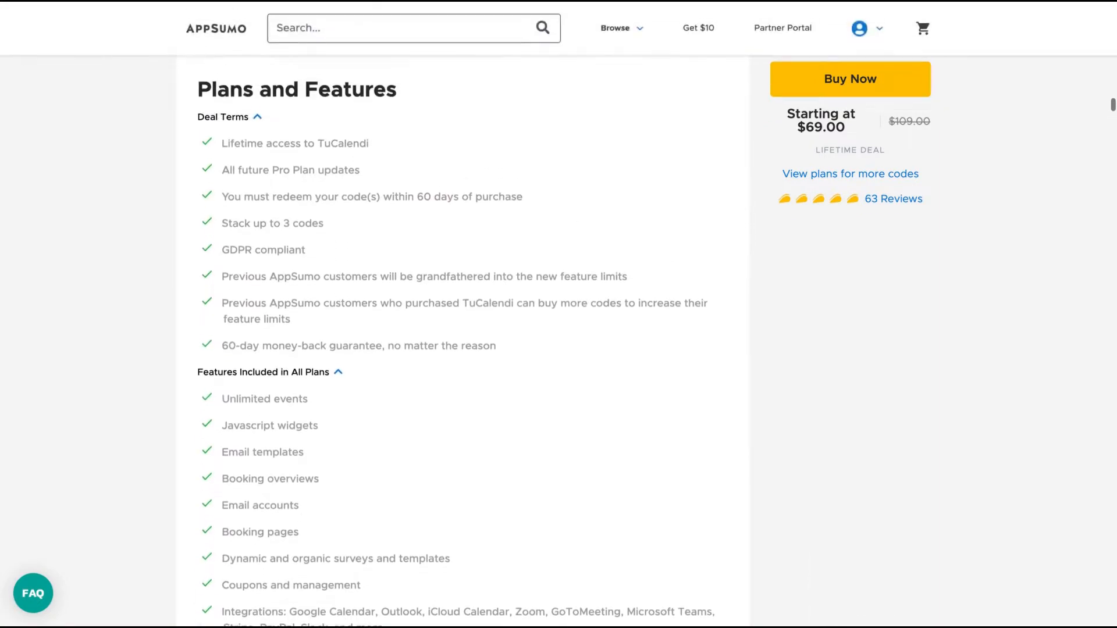
Examine the deal terms, the Pro Plan updates entry, and the Single, Double and Multiple plans
scroll(263, 168, down, 1)
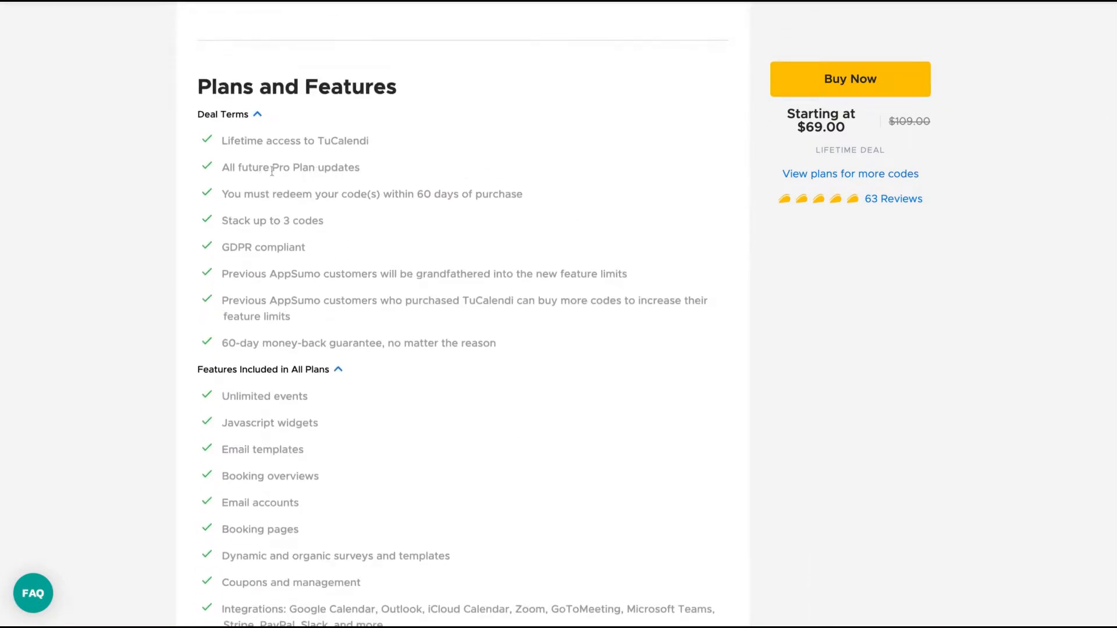
drag(272, 168, 315, 168)
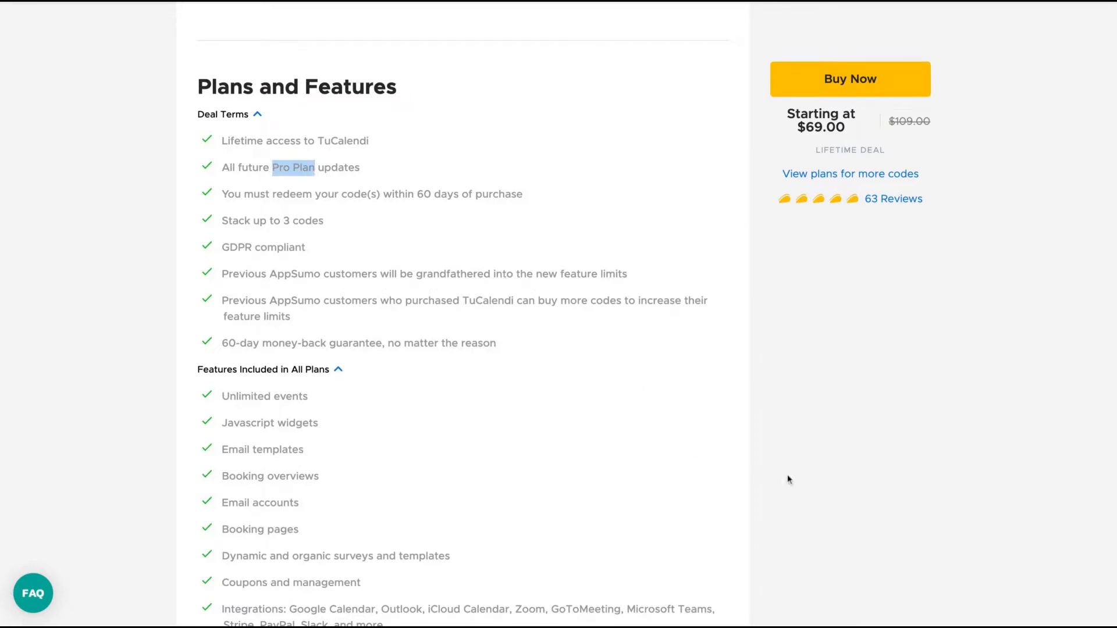
scroll(785, 478, down, 9)
scroll(780, 483, up, 1)
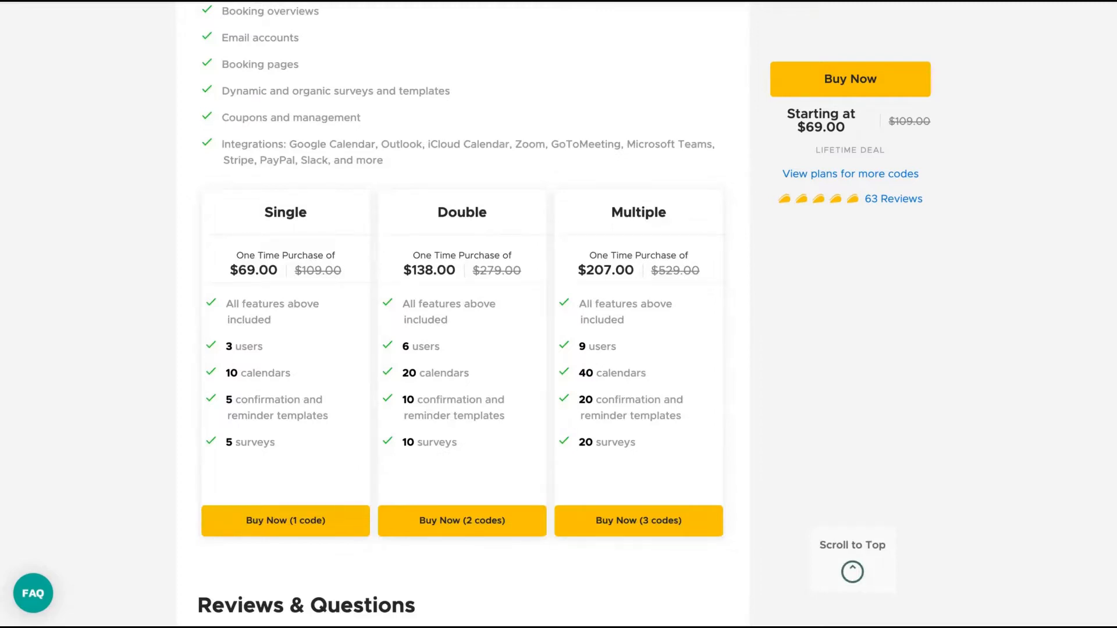
scroll(514, 431, down, 2)
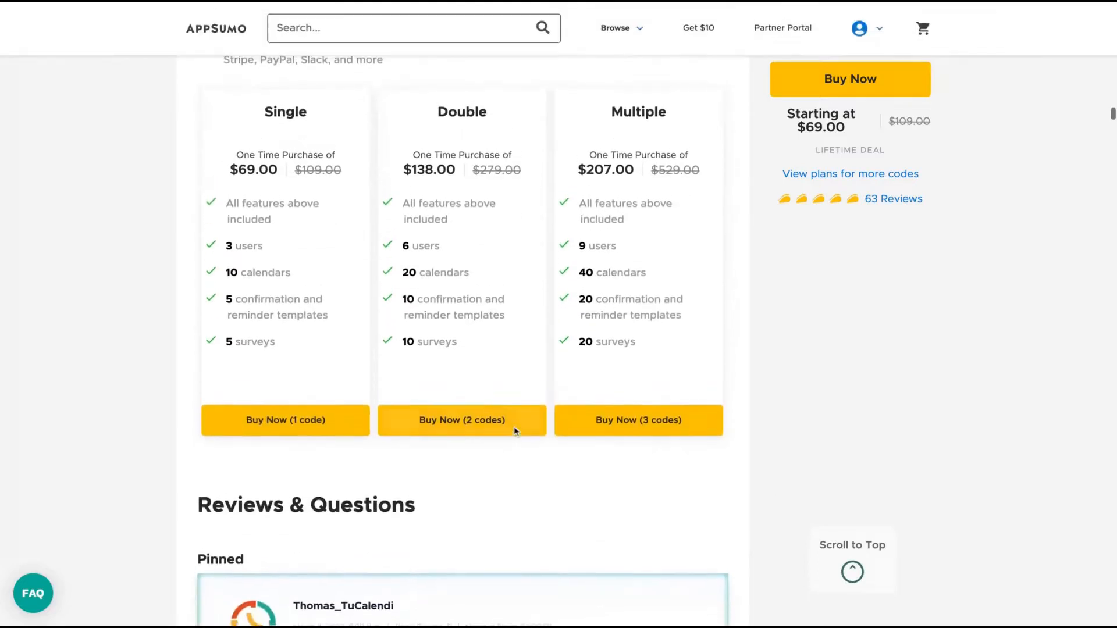
scroll(514, 430, up, 3)
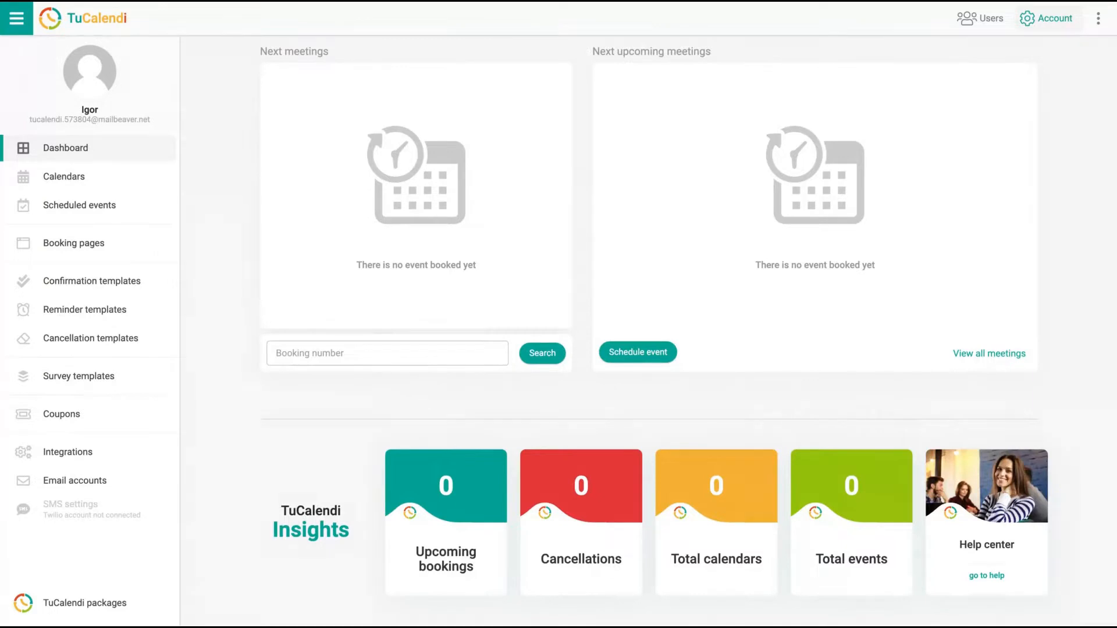
Open the account profile settings in TuCalendi and examine the name fields and the phone field's SMS notification requirements
click(1046, 18)
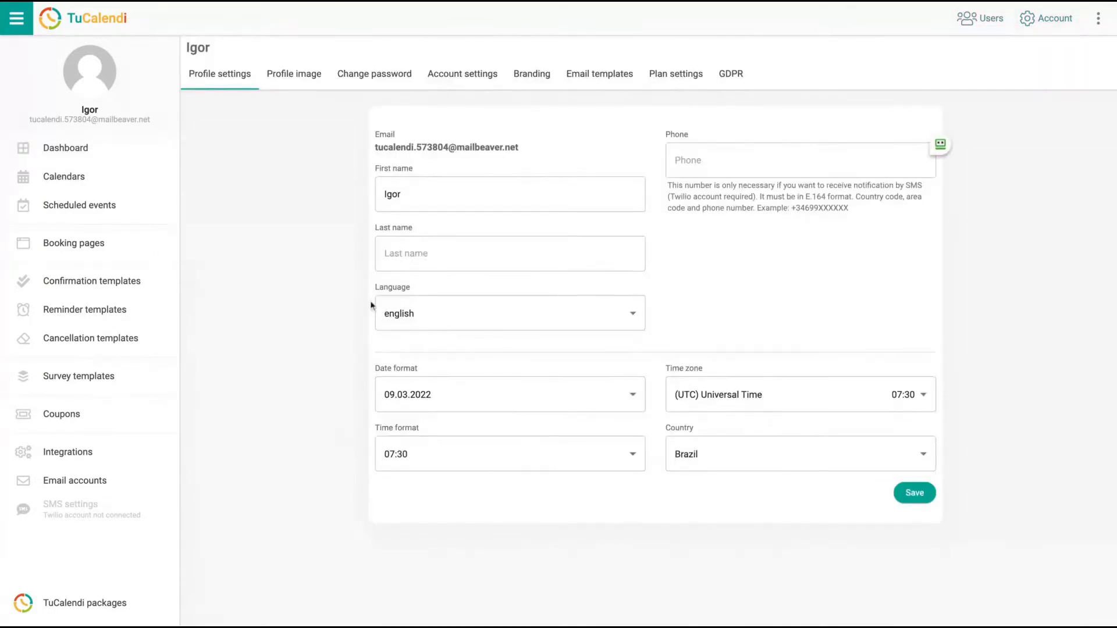
click(476, 201)
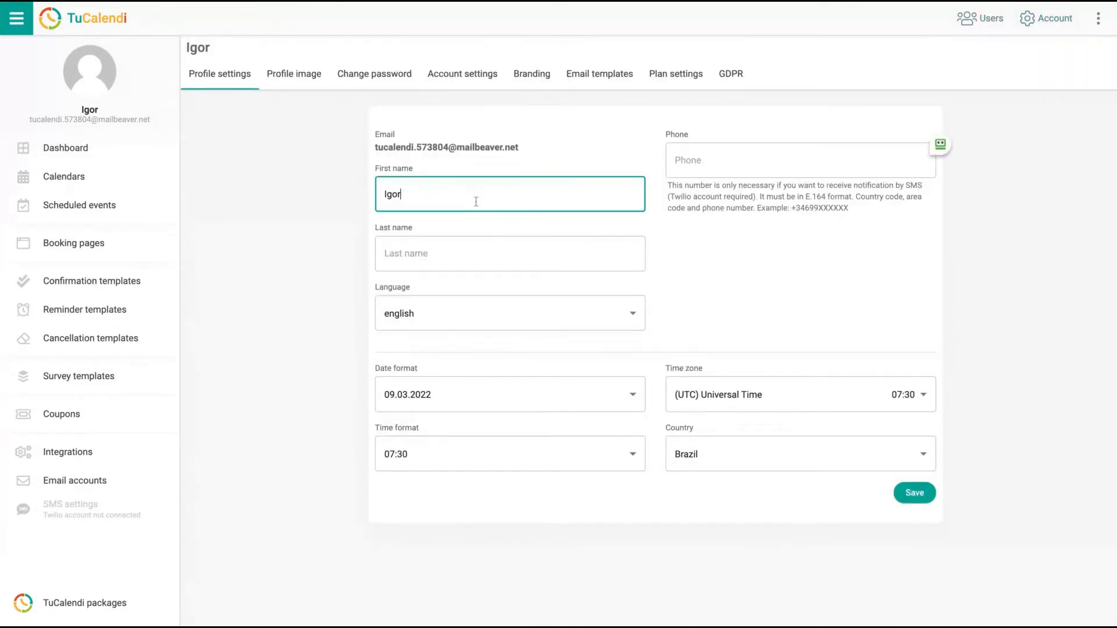
click(471, 263)
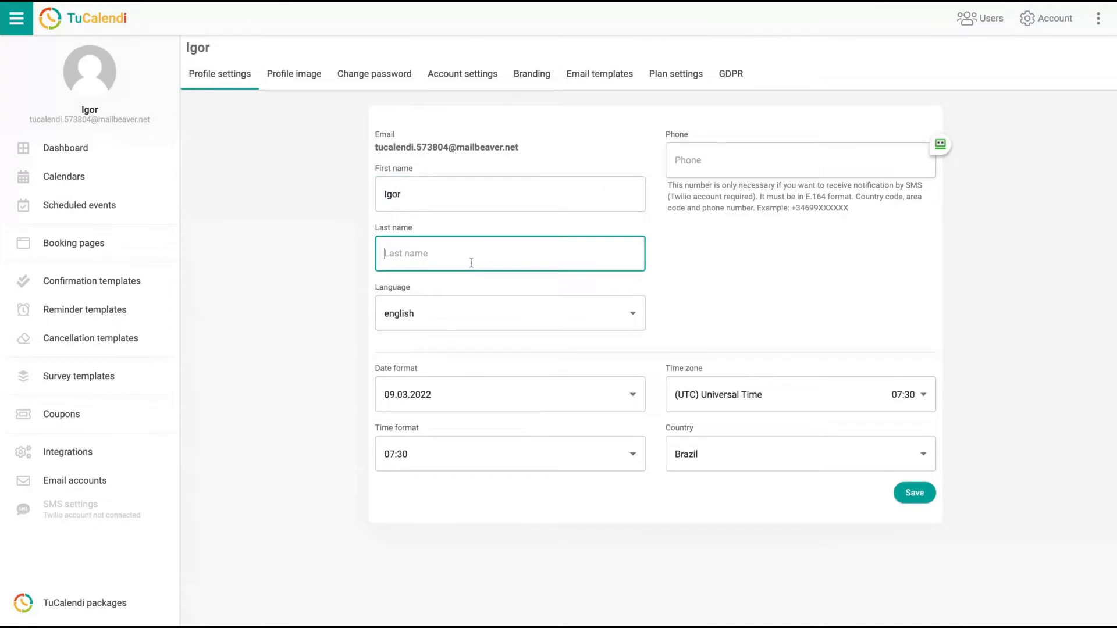
click(708, 158)
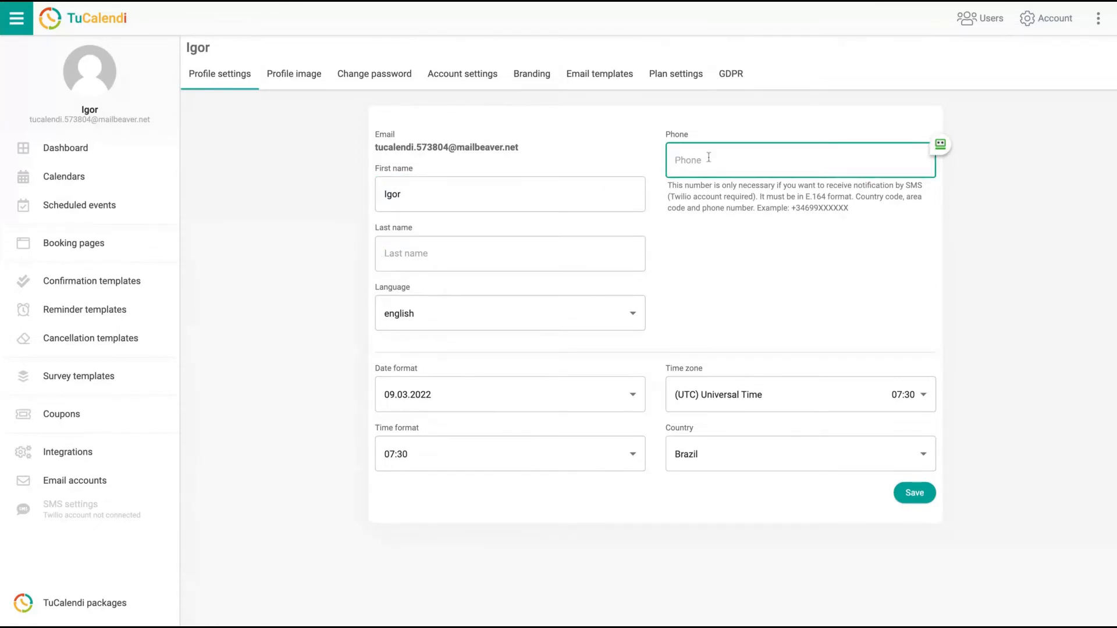
drag(817, 185, 923, 186)
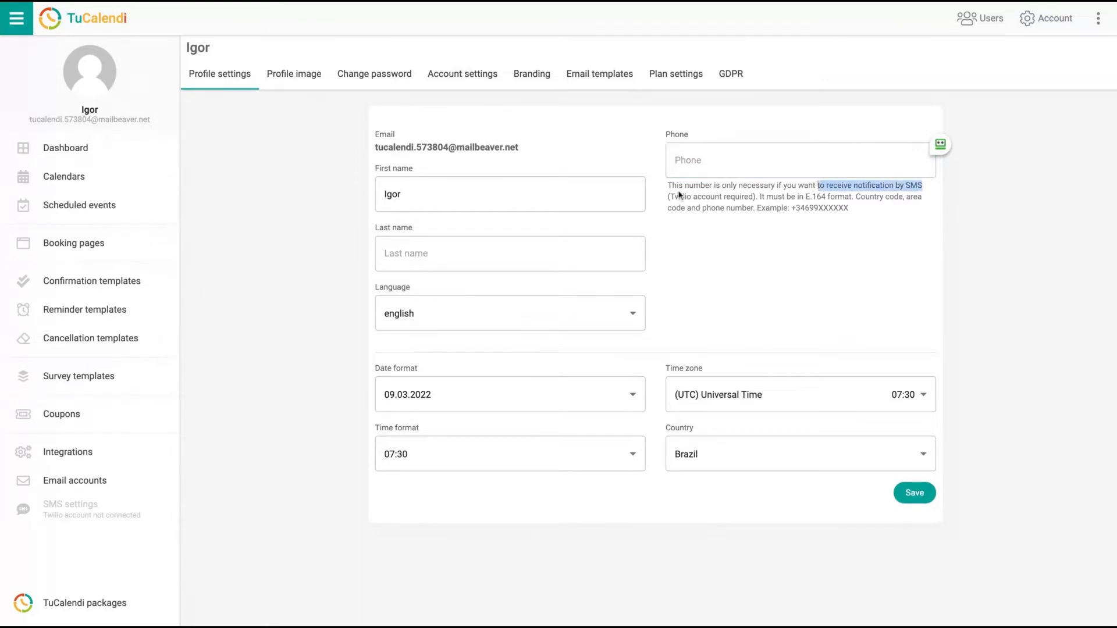
drag(663, 200, 755, 207)
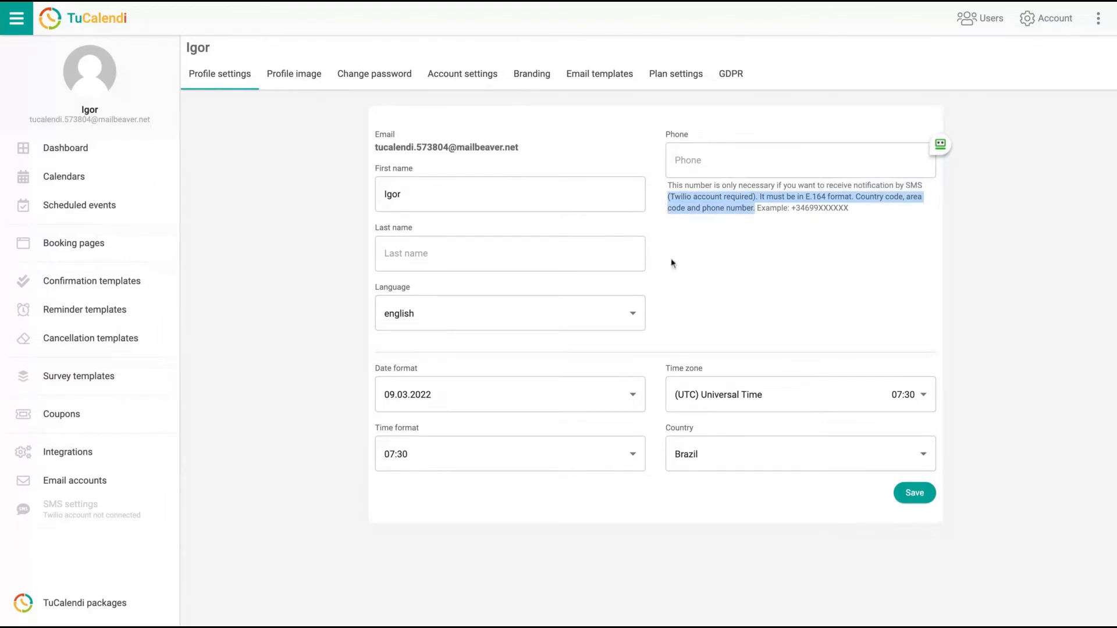
Review the available language and date format choices in the profile settings without changing either
click(740, 316)
click(631, 316)
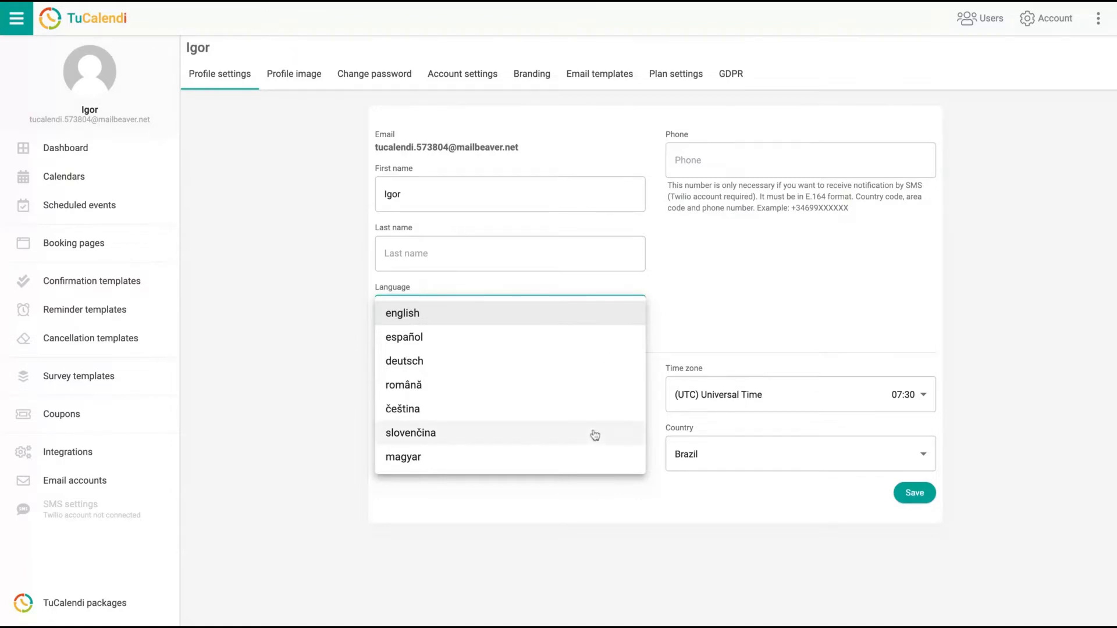
click(733, 266)
click(445, 407)
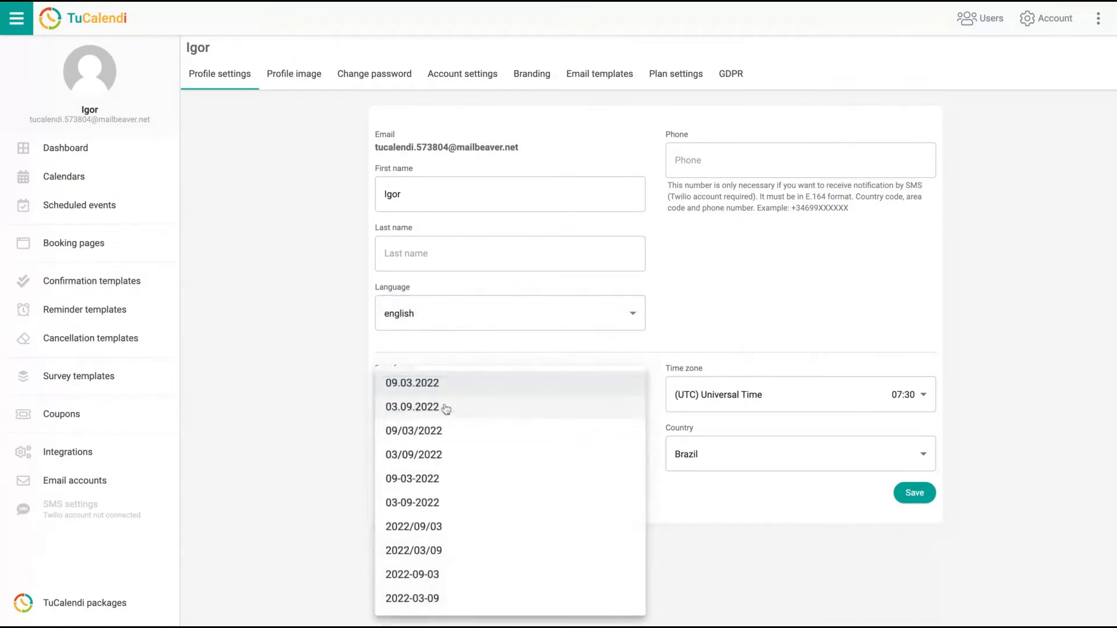
click(257, 393)
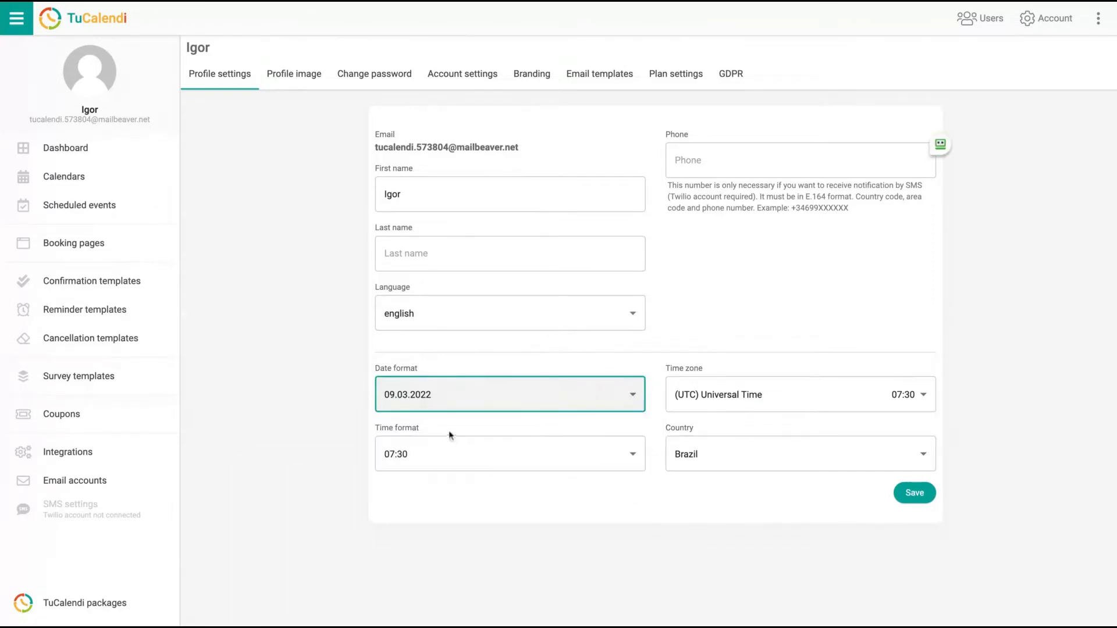
Review the profile image and password pages, and the domain and business name fields in the account settings
click(313, 74)
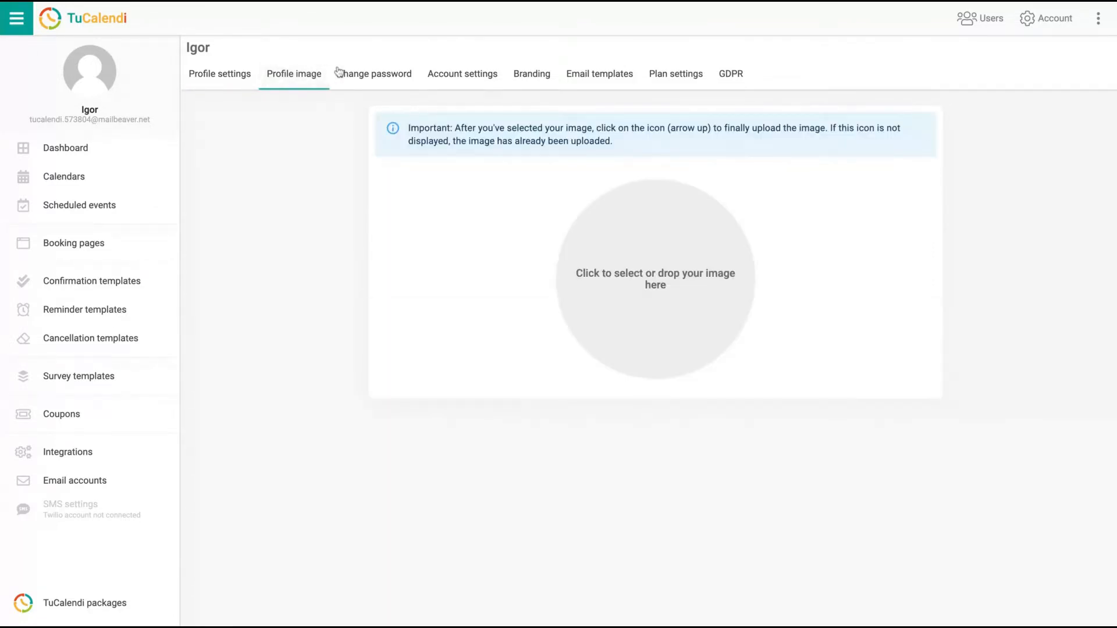
click(361, 73)
click(490, 80)
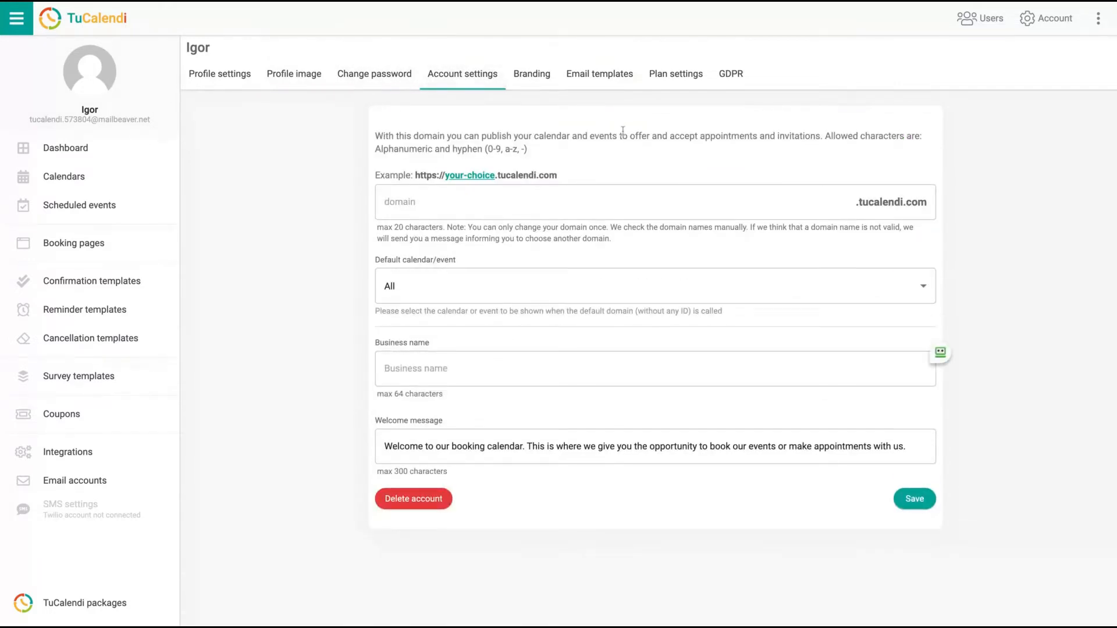
click(514, 207)
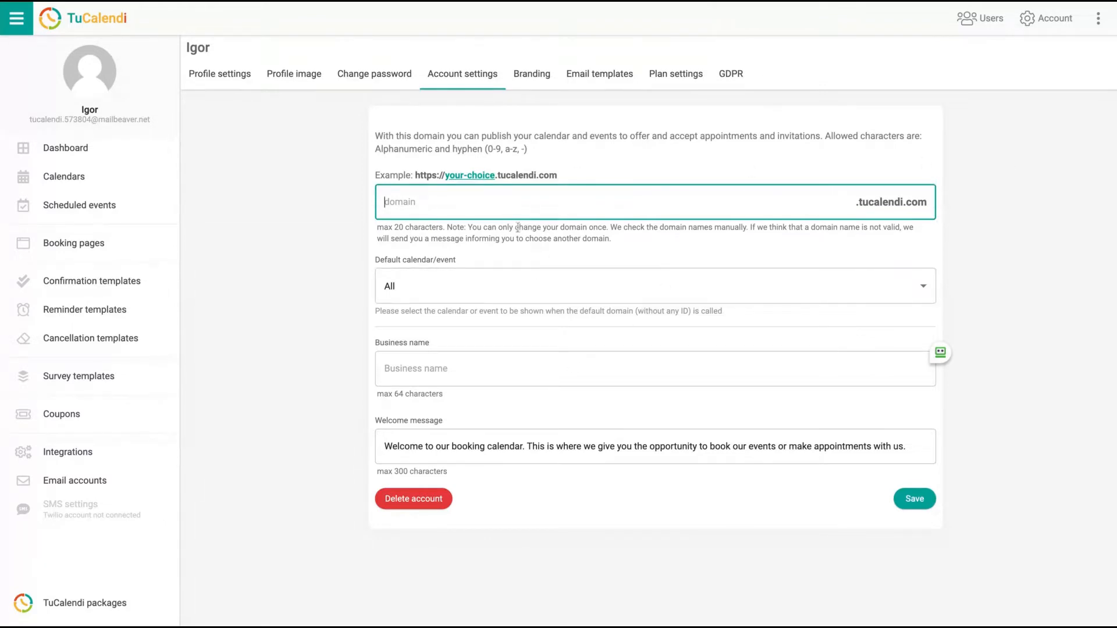
click(476, 379)
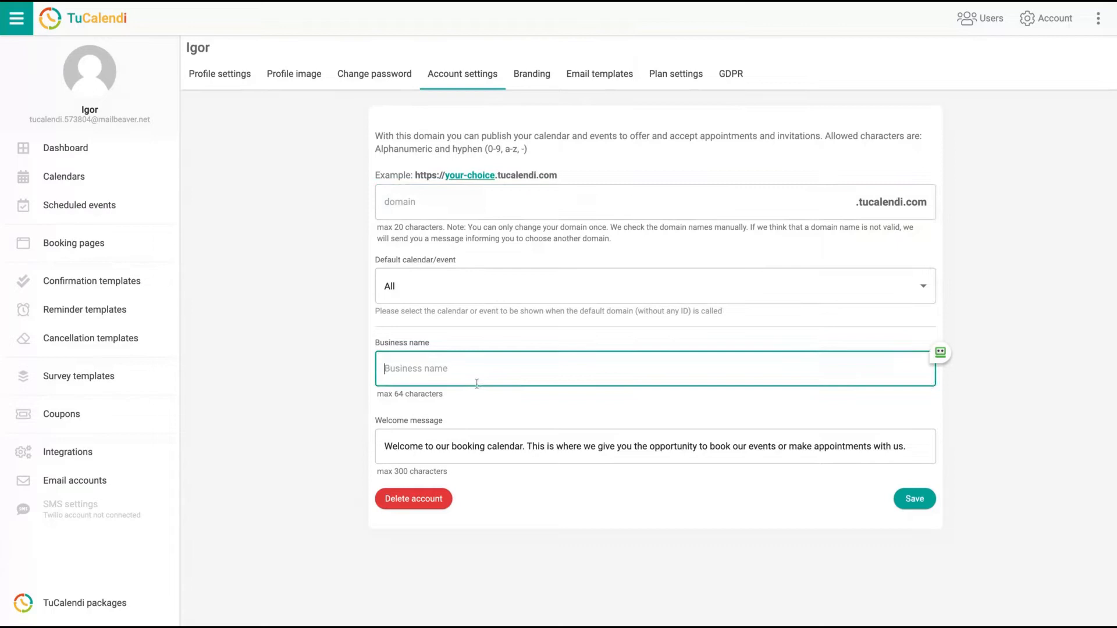
click(823, 211)
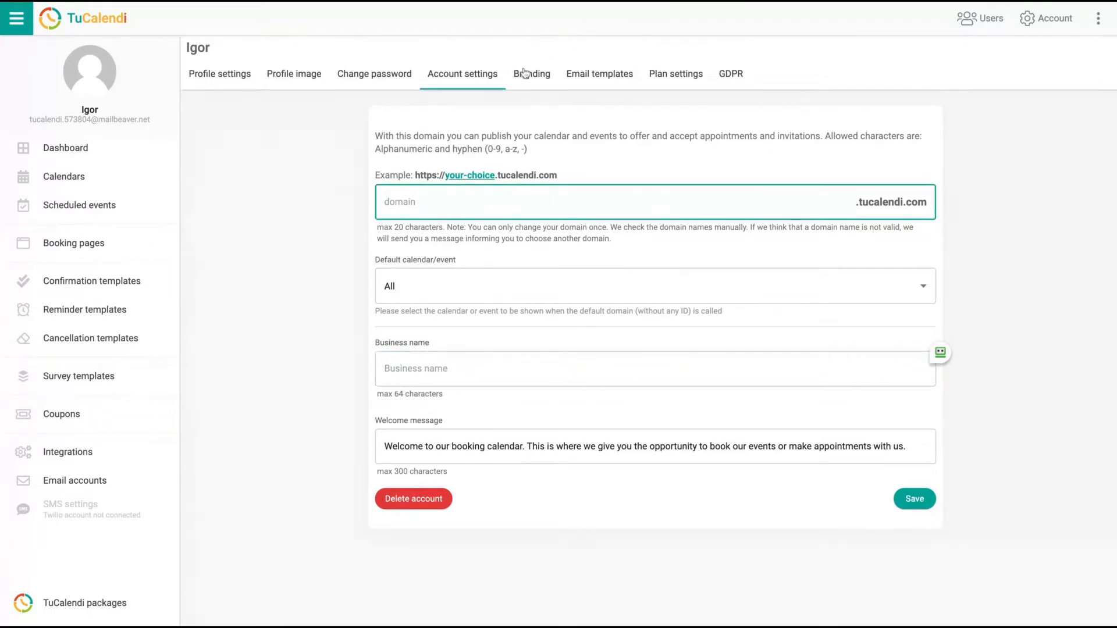
Examine the account's email templates for new scheduled meetings and cancelled meetings, including the subject and message fields
click(600, 74)
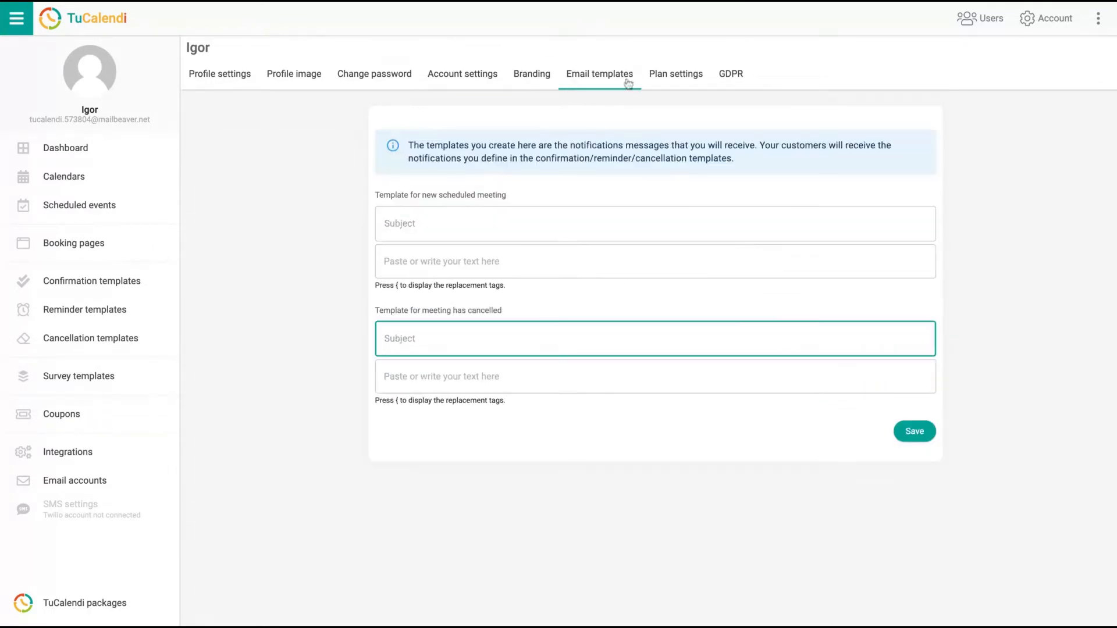
click(412, 226)
click(411, 261)
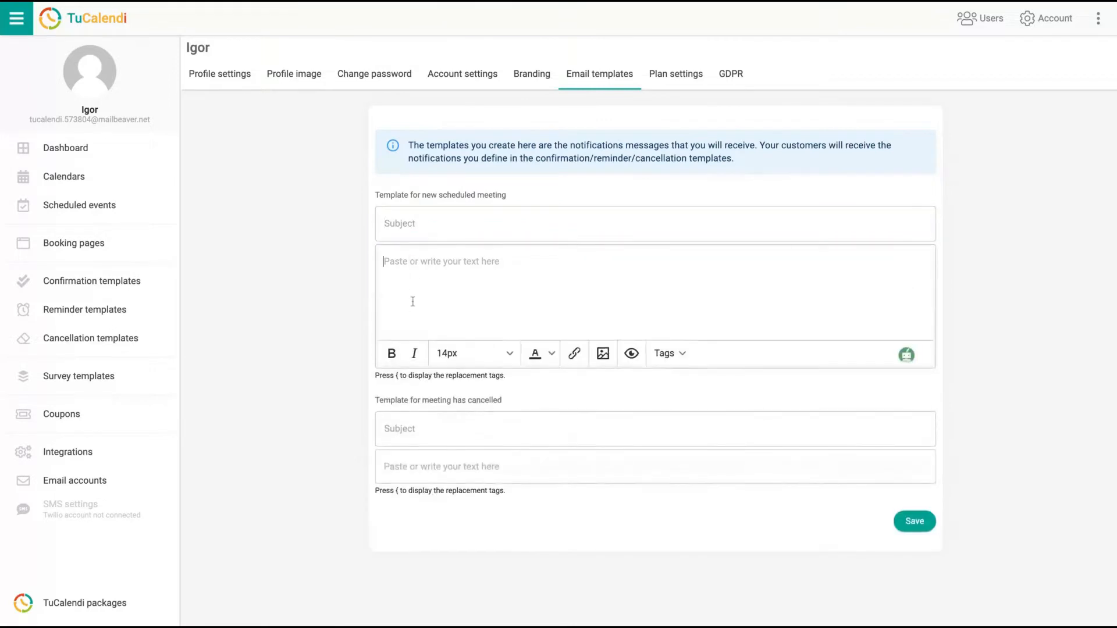
click(424, 427)
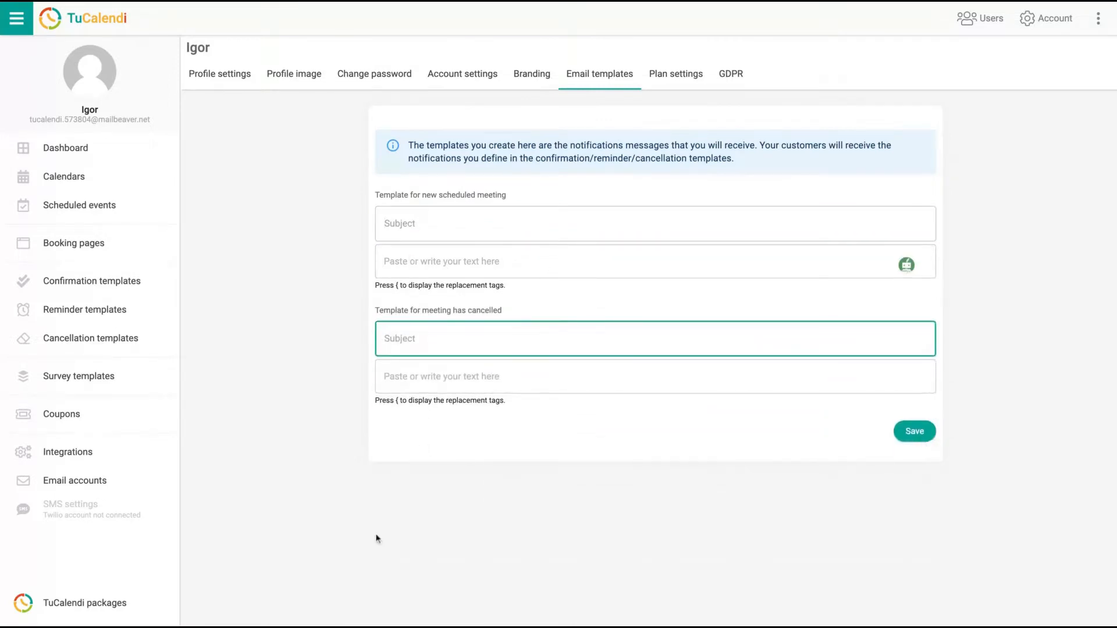
Review the account's branding image upload, plan settings and GDPR privacy protection contract
click(531, 74)
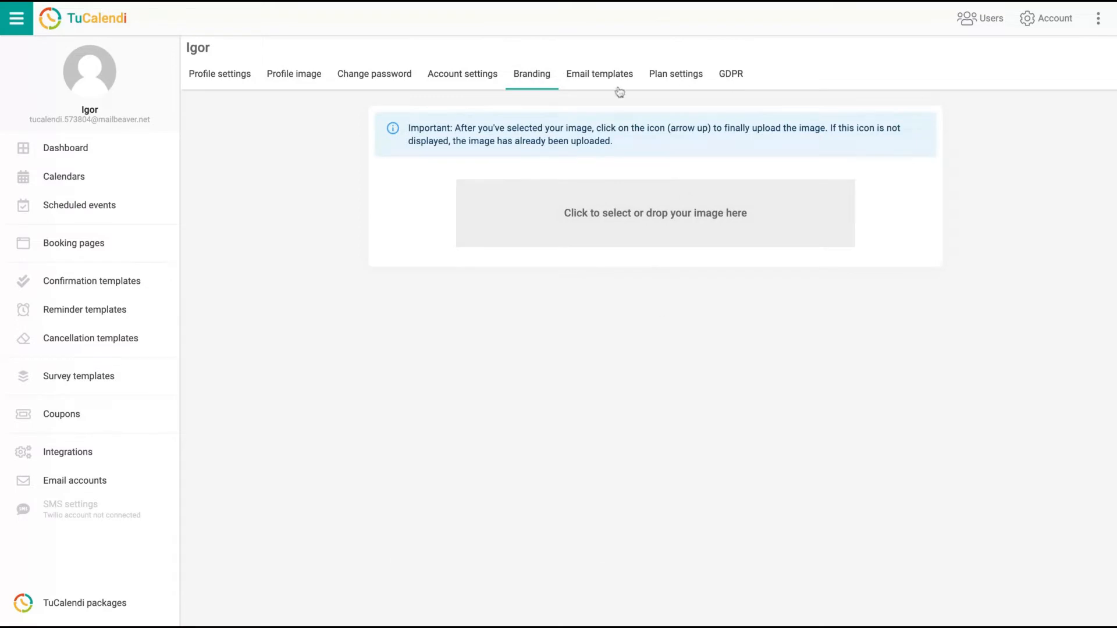
click(675, 80)
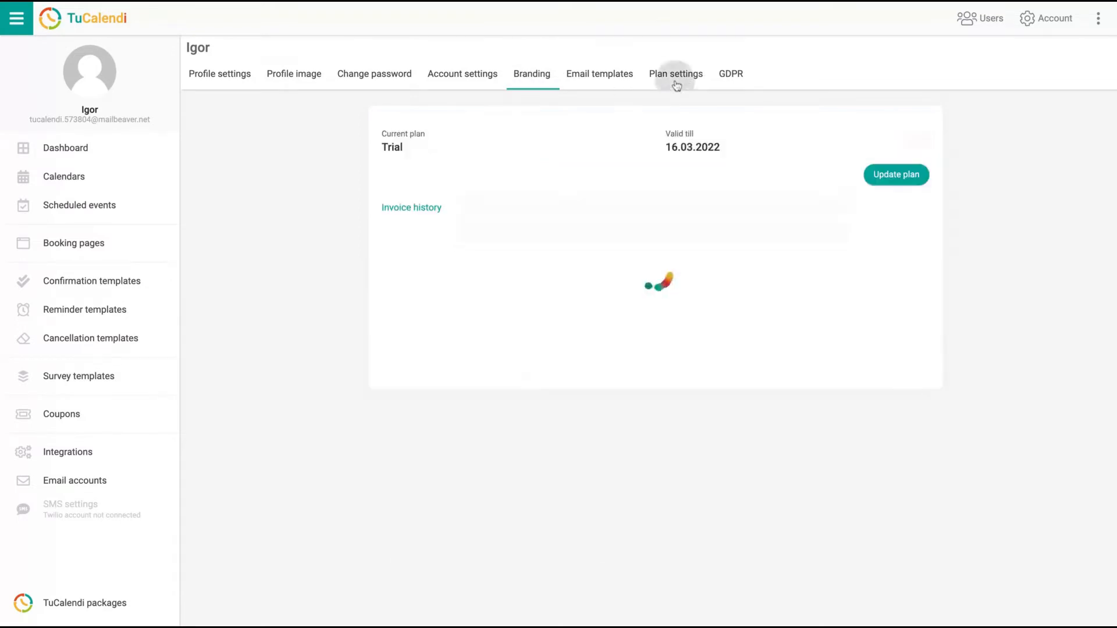
click(727, 75)
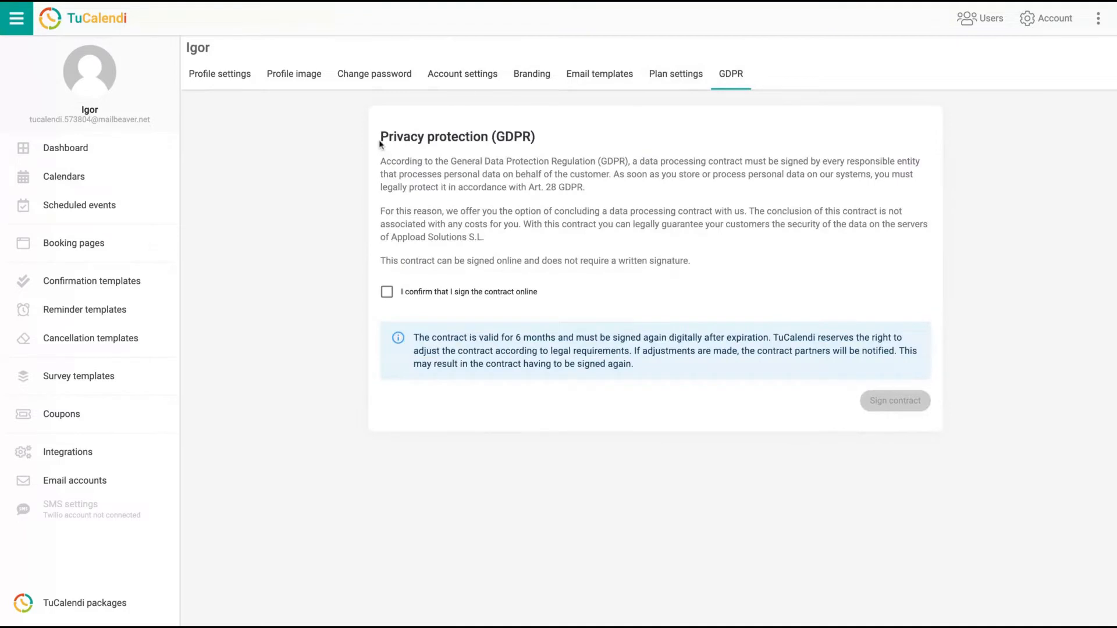
triple_click(382, 138)
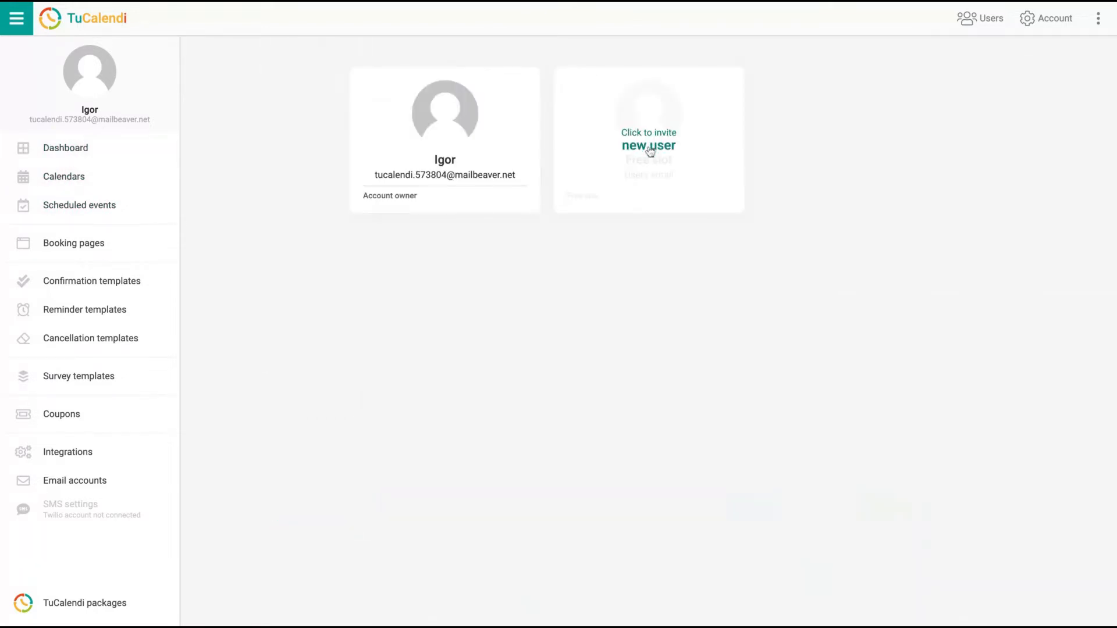
View the invitation form for a new user, cancel it without inviting anyone, and return to the dashboard
click(650, 152)
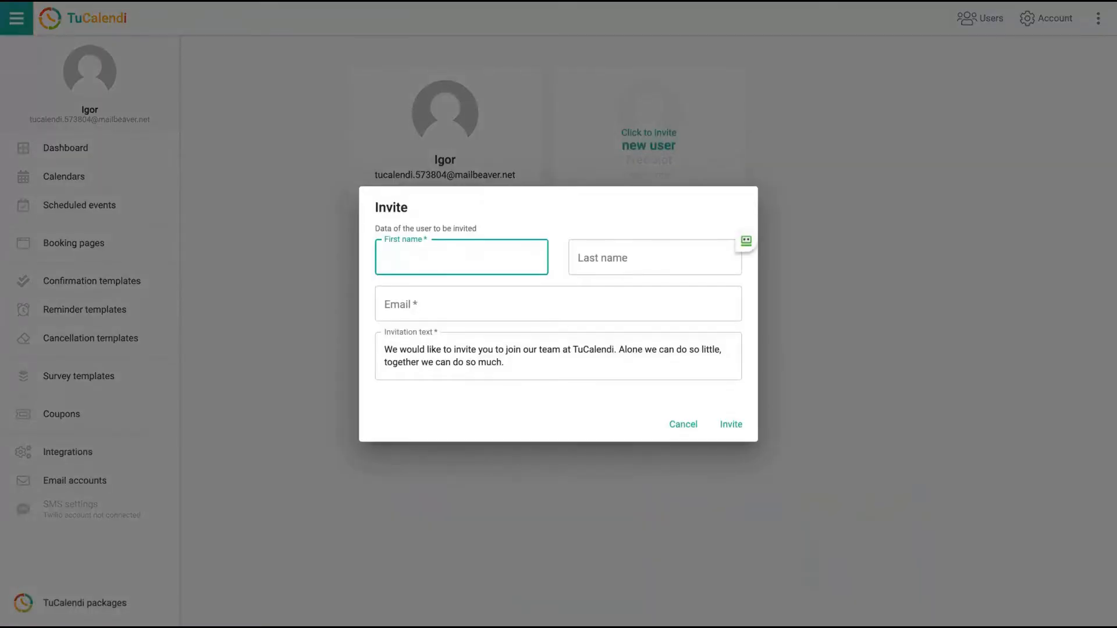
click(682, 424)
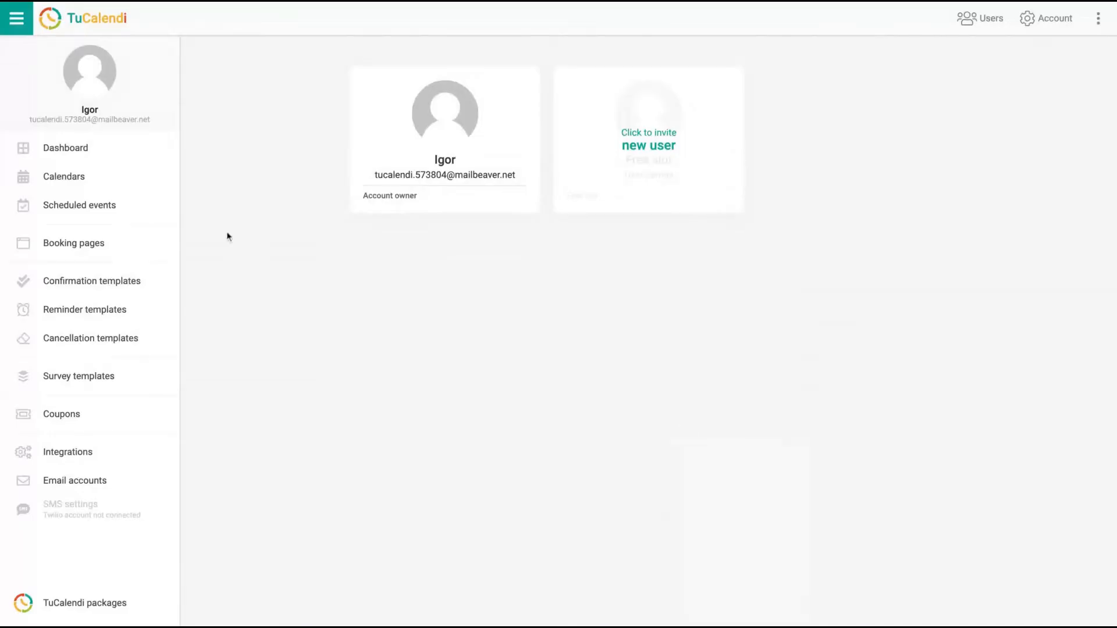
click(89, 153)
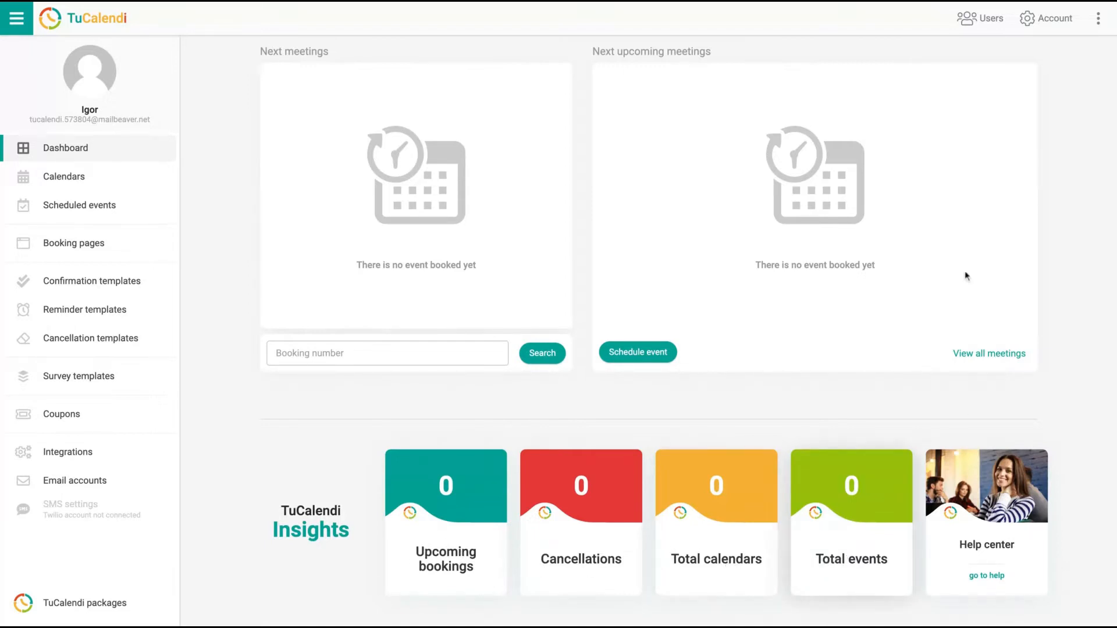
Create a new calendar named "Meeting 1", leaving its description and link empty, and save it
click(105, 177)
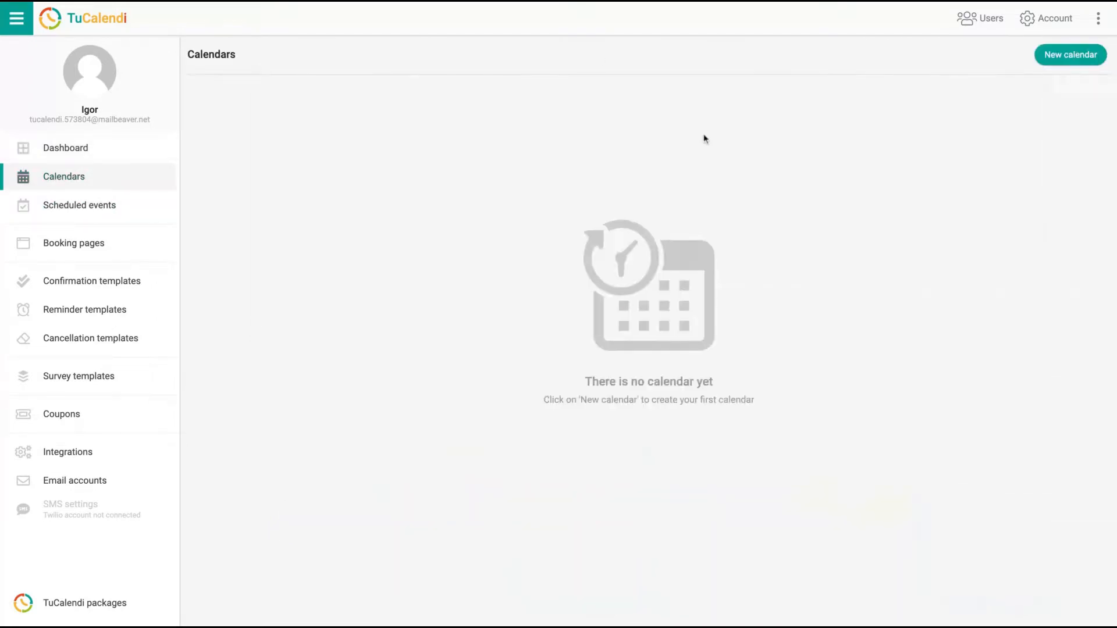
click(1075, 54)
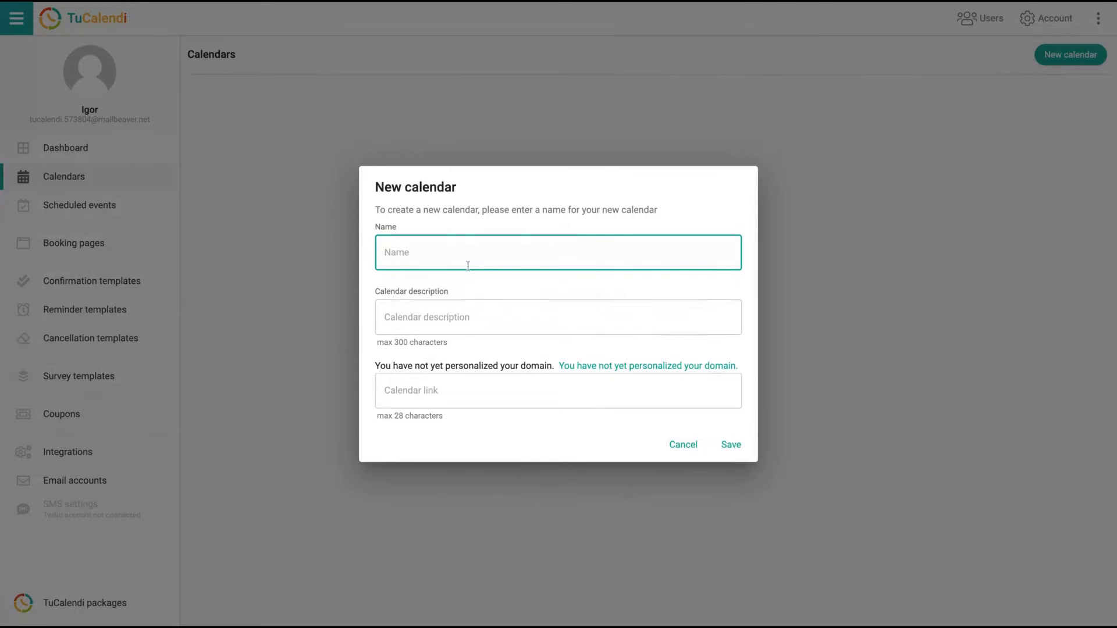
text(Meeting 1)
click(452, 329)
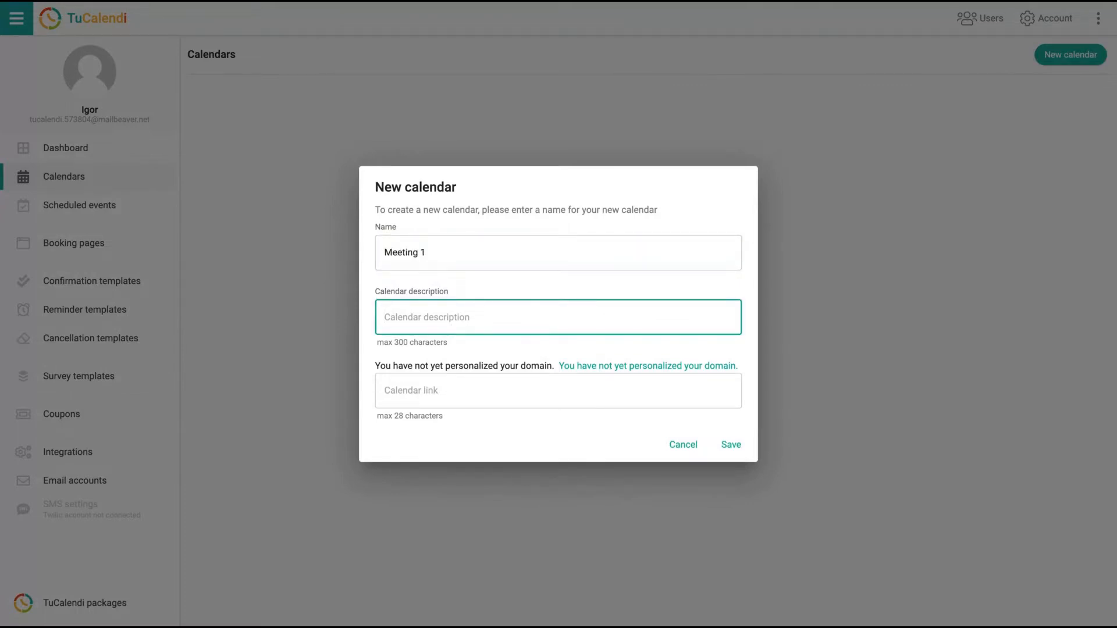
click(731, 444)
View the Meeting 1 calendar's embed code options and its image upload dialog, closing it without uploading an image
click(913, 159)
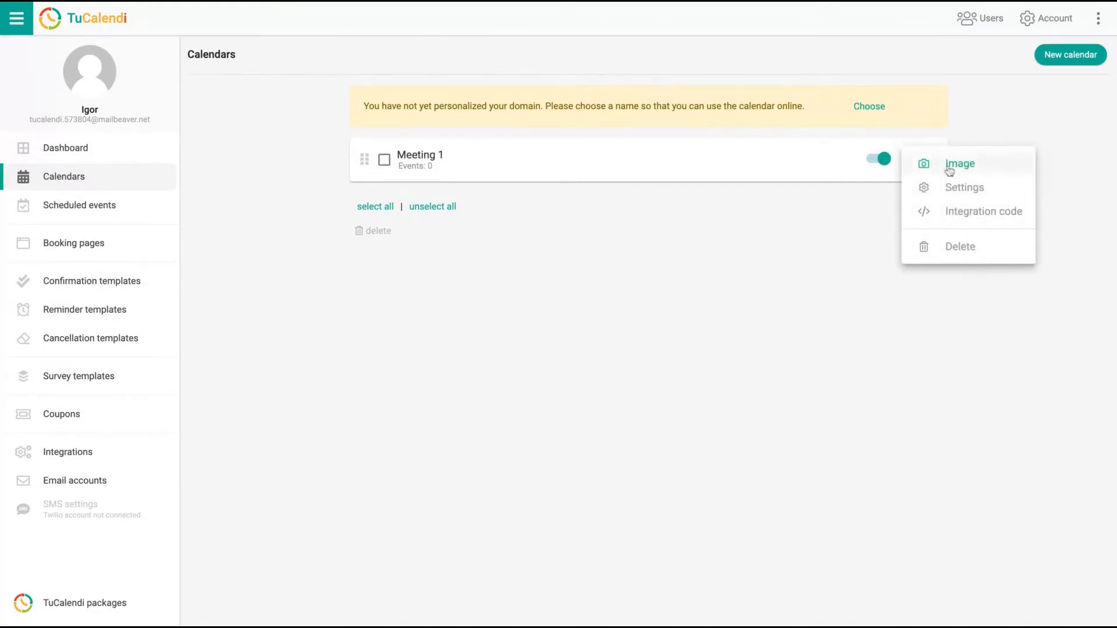
click(970, 212)
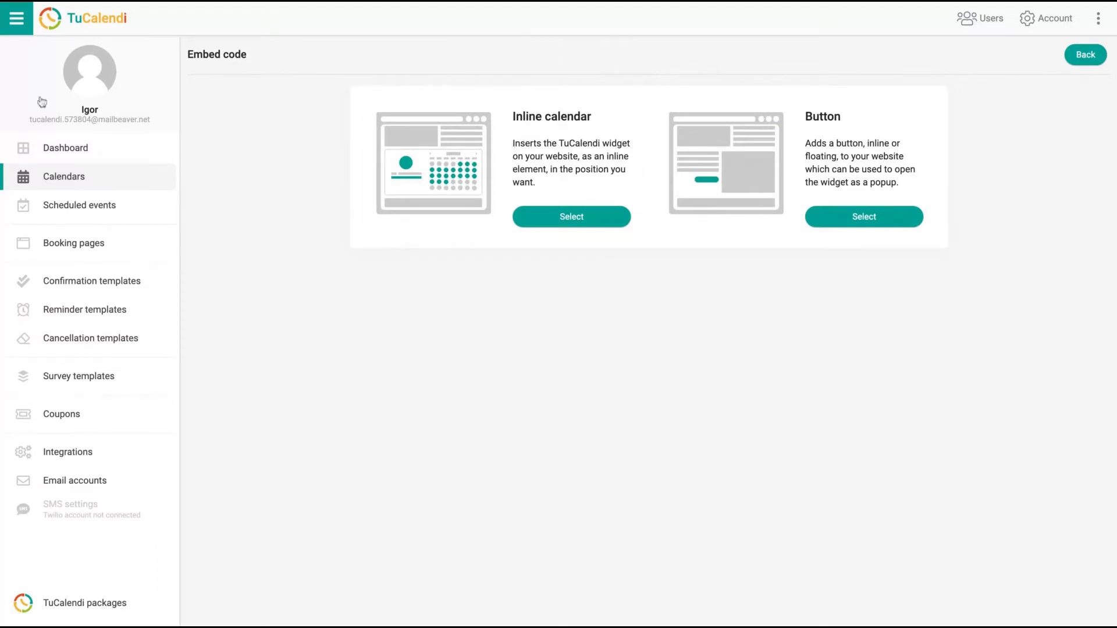
click(76, 177)
click(914, 159)
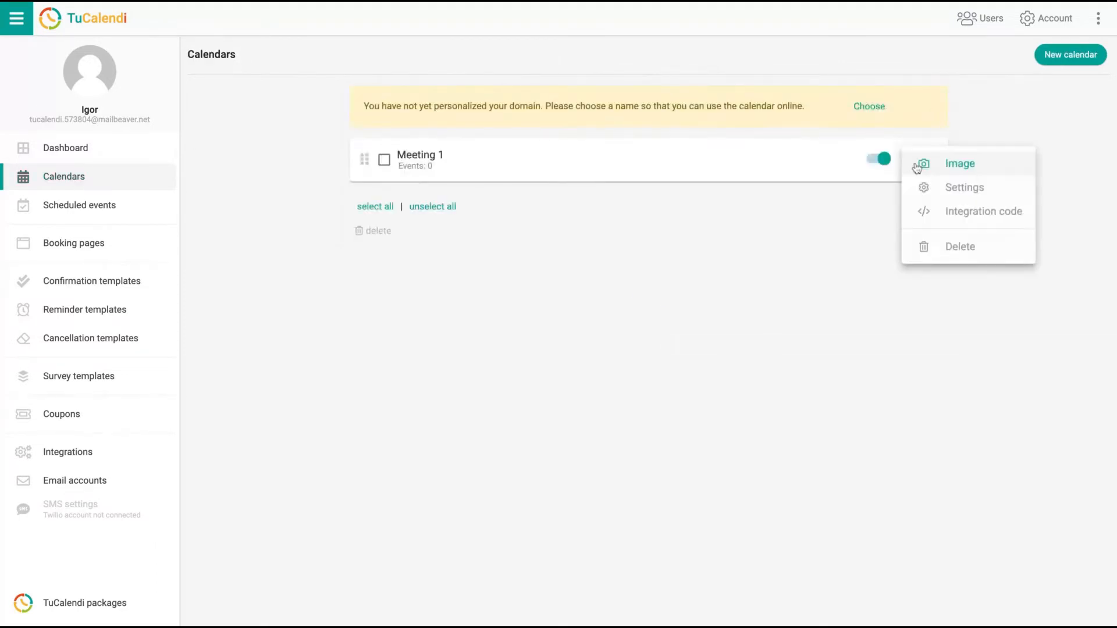
click(945, 167)
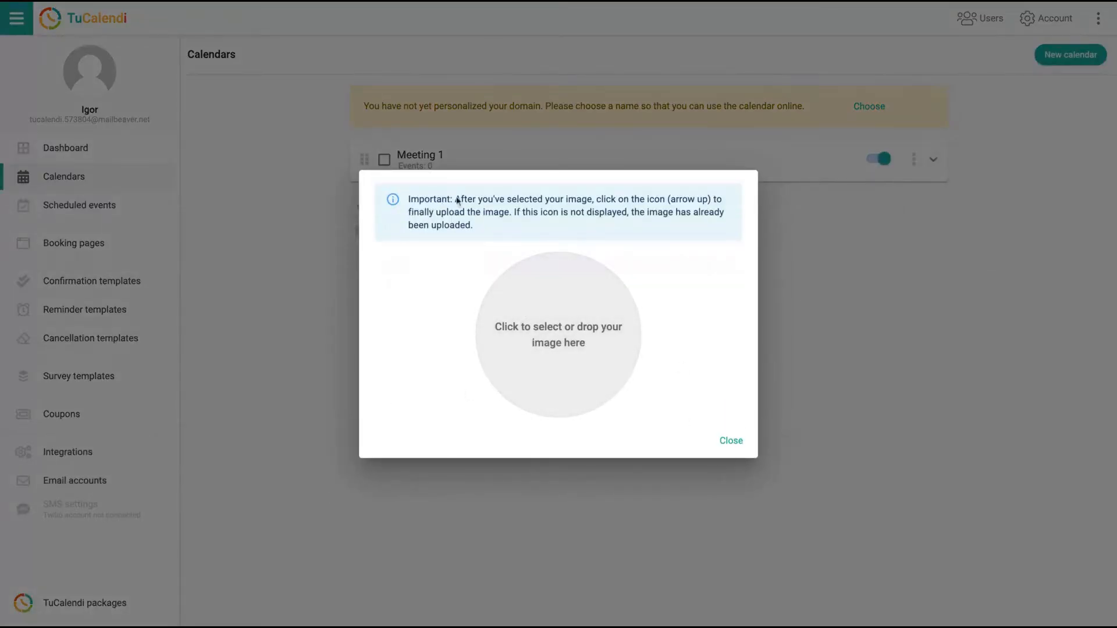
click(736, 442)
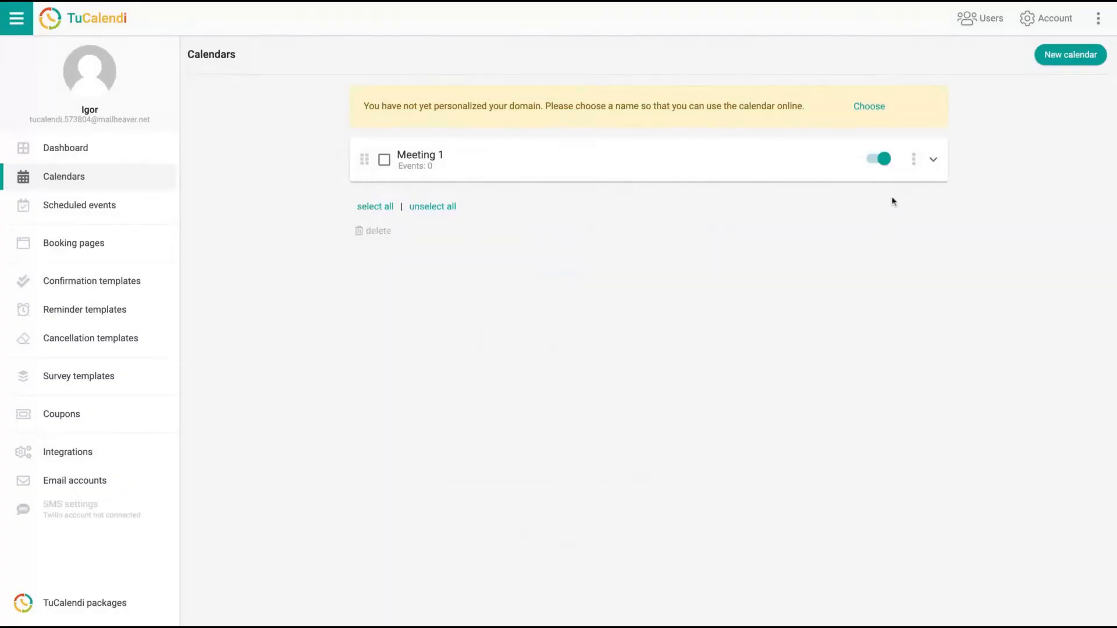
Try adding a português (pt) translation in the Meeting 1 calendar settings
click(922, 163)
click(913, 167)
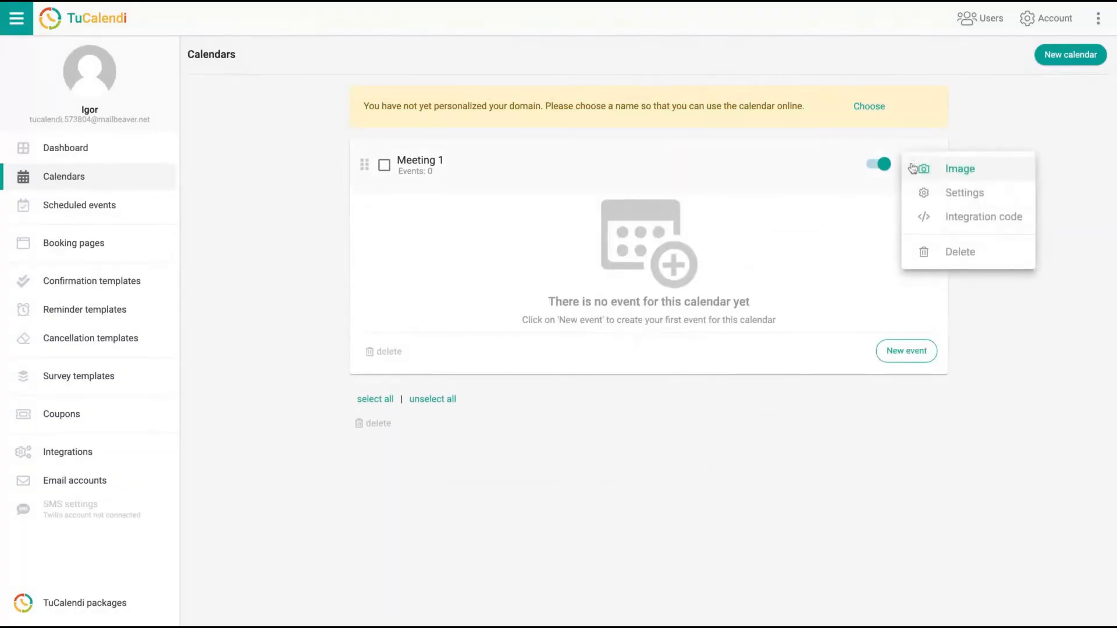
click(933, 190)
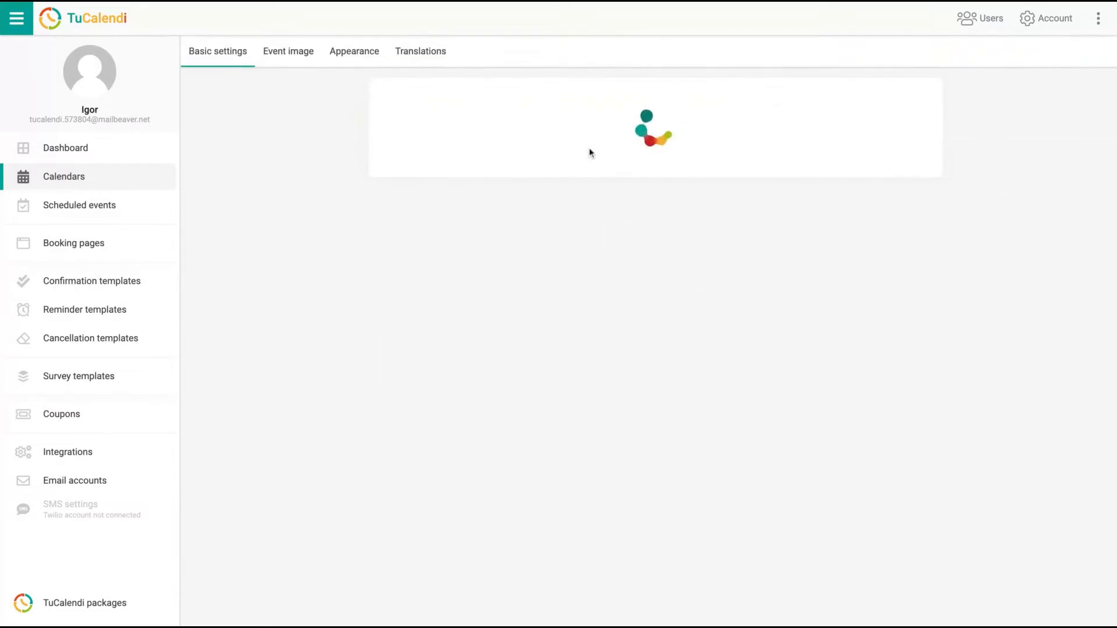
click(420, 77)
click(893, 168)
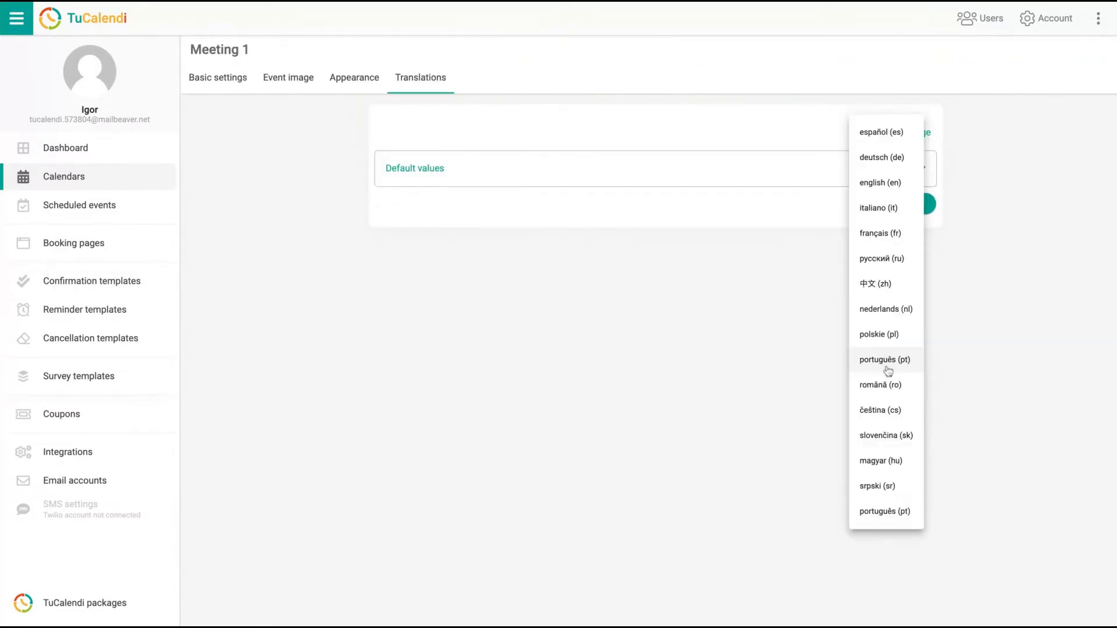
click(726, 314)
click(918, 135)
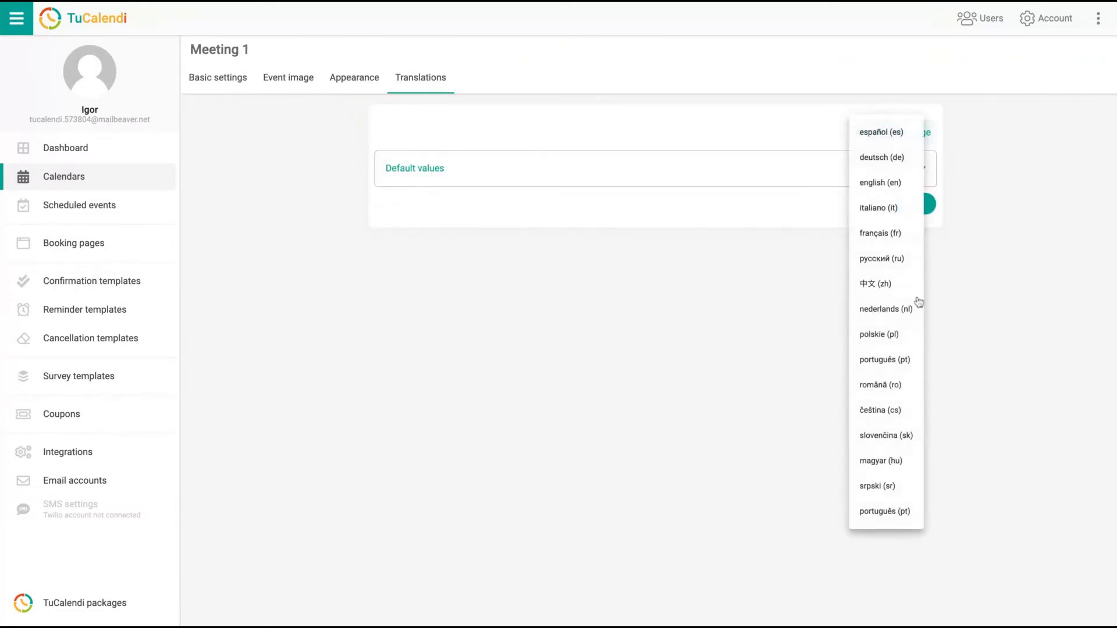
click(898, 373)
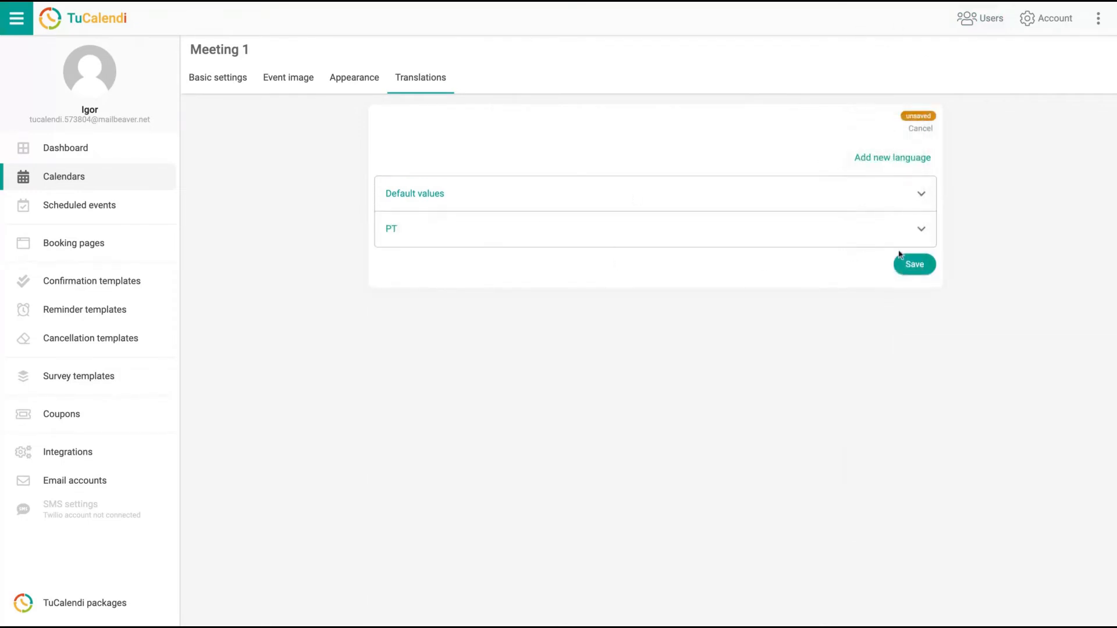
Review the PT and default translation values for the calendar's name and description, and leave the settings without saving
click(785, 239)
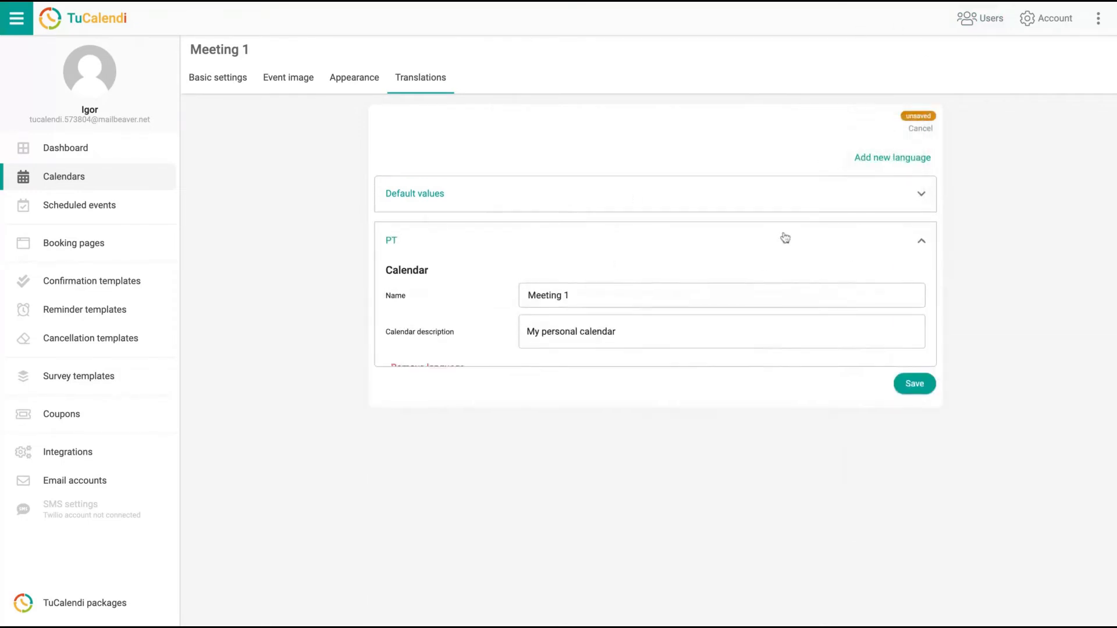
click(792, 191)
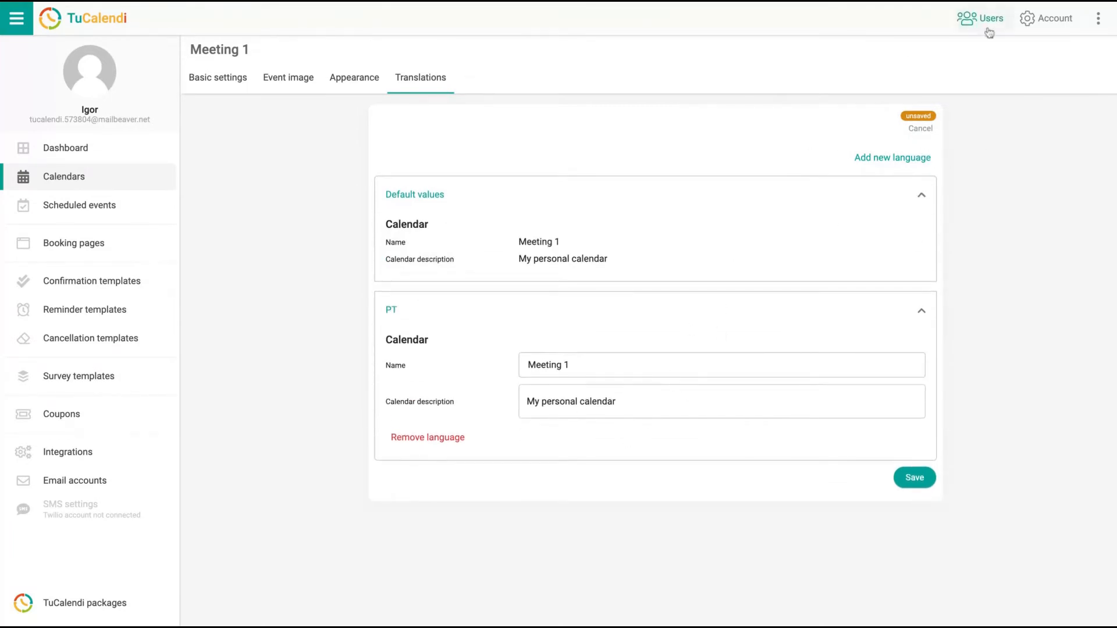
click(349, 82)
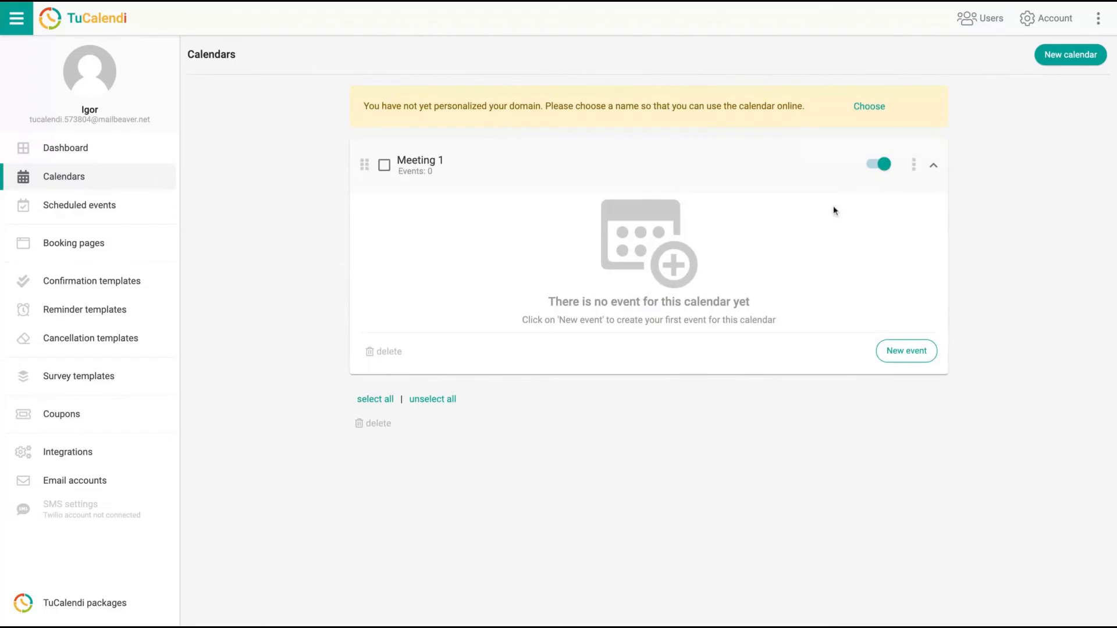
Start a new event in the Meeting 1 calendar as a One to One Meeting, with location "Online" and a purple event color
click(901, 355)
click(632, 138)
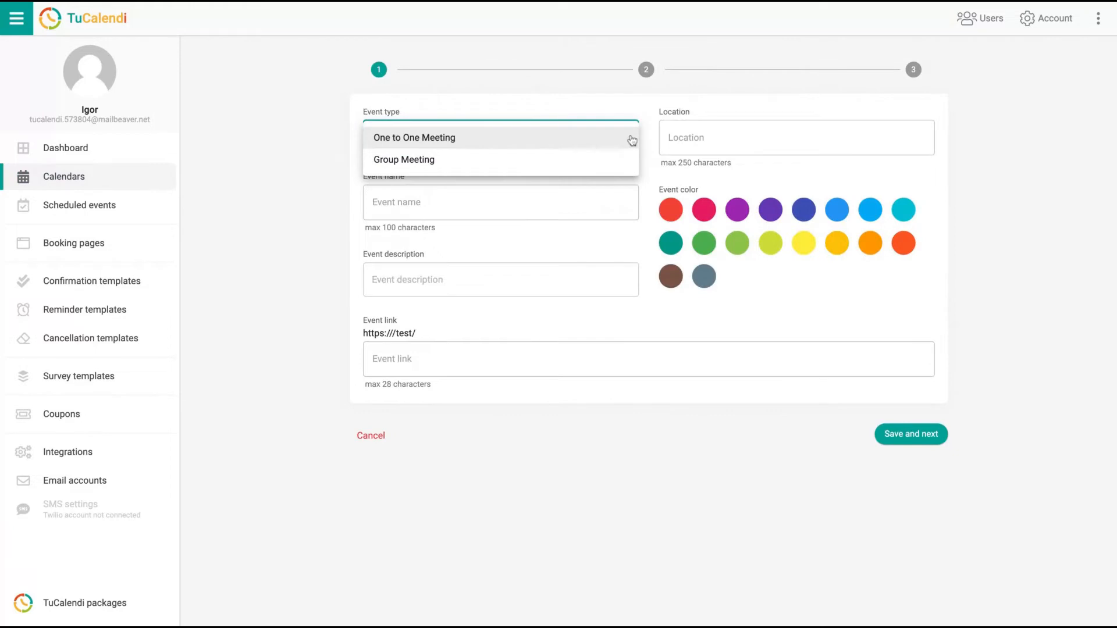
click(633, 138)
click(692, 125)
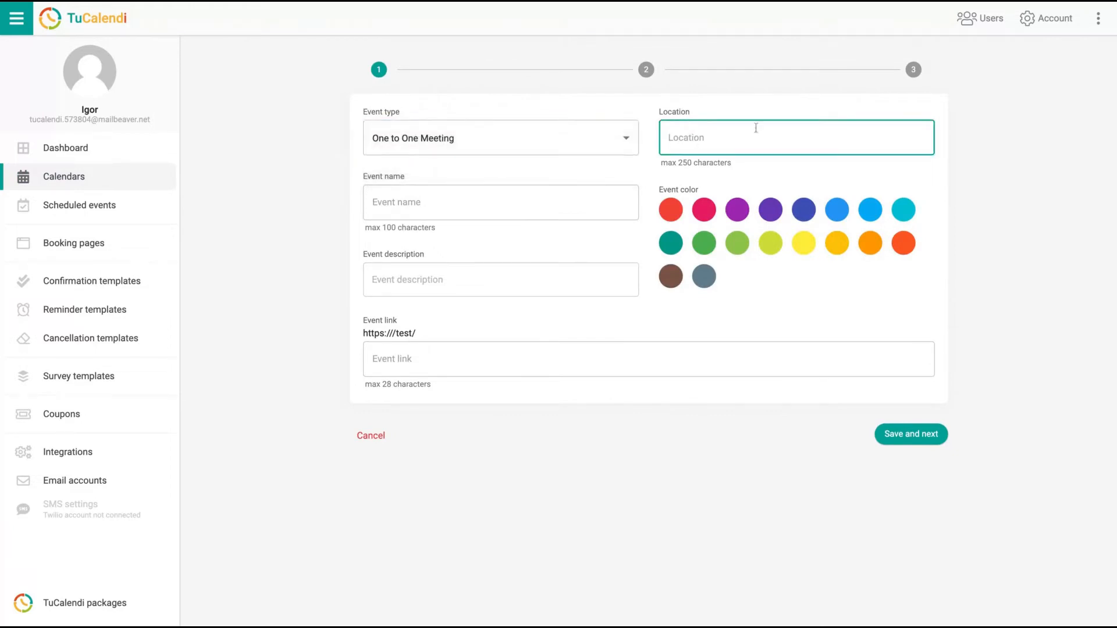
text(Online)
click(736, 209)
Name the event "Test", leave its description empty, and save the basic details to continue to the scheduling options
click(423, 202)
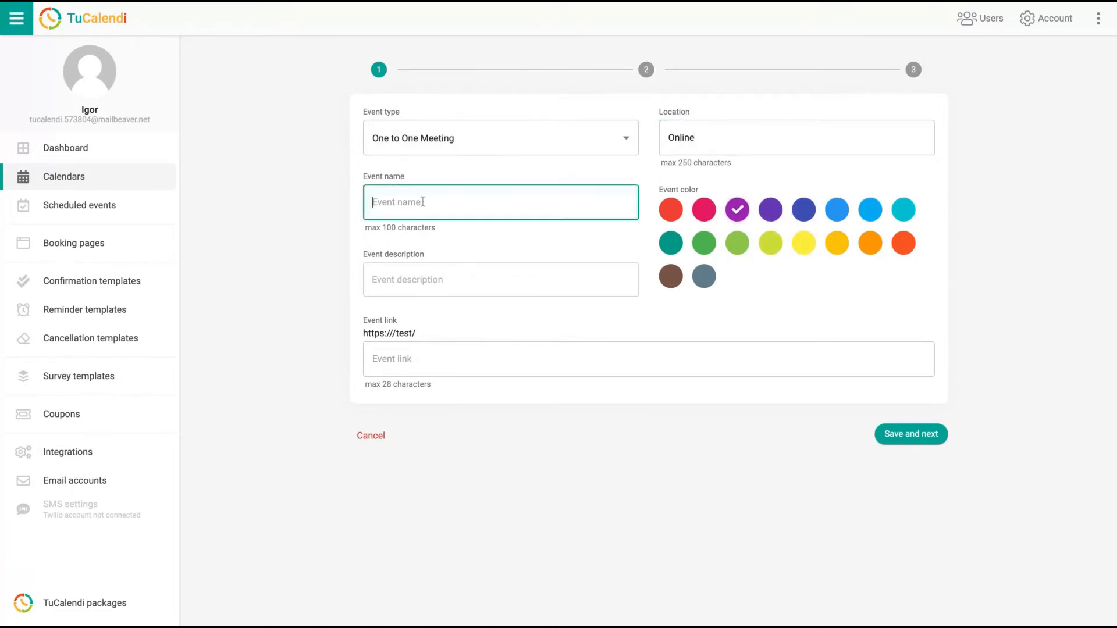
text(Test)
click(443, 304)
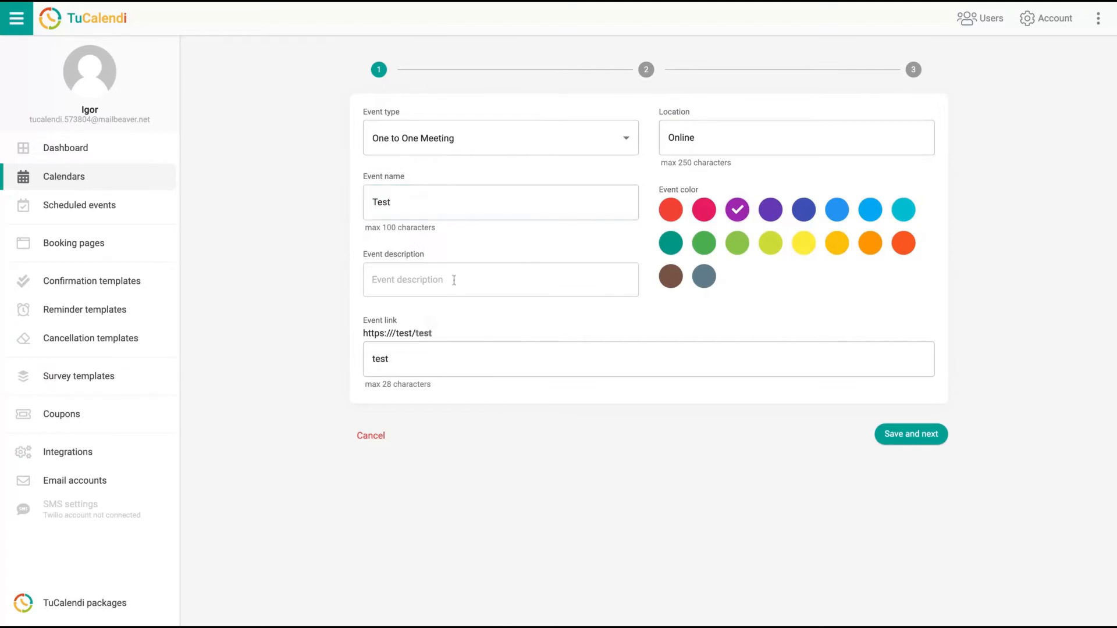
click(454, 280)
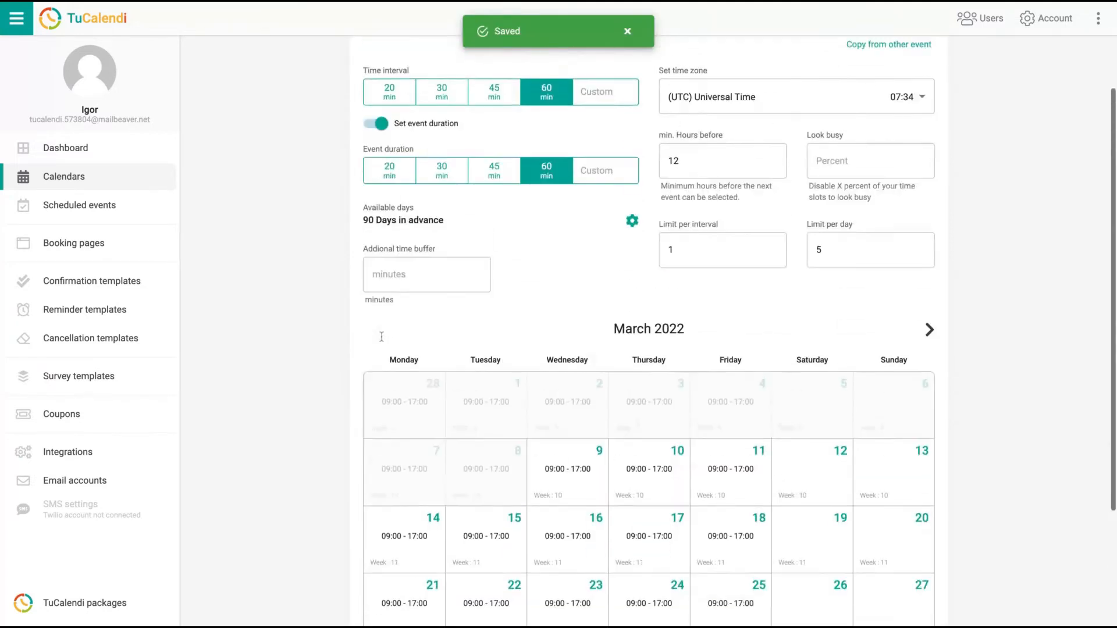
Set the event's time interval to 30 minutes, leaving the additional time buffer empty
scroll(372, 340, up, 2)
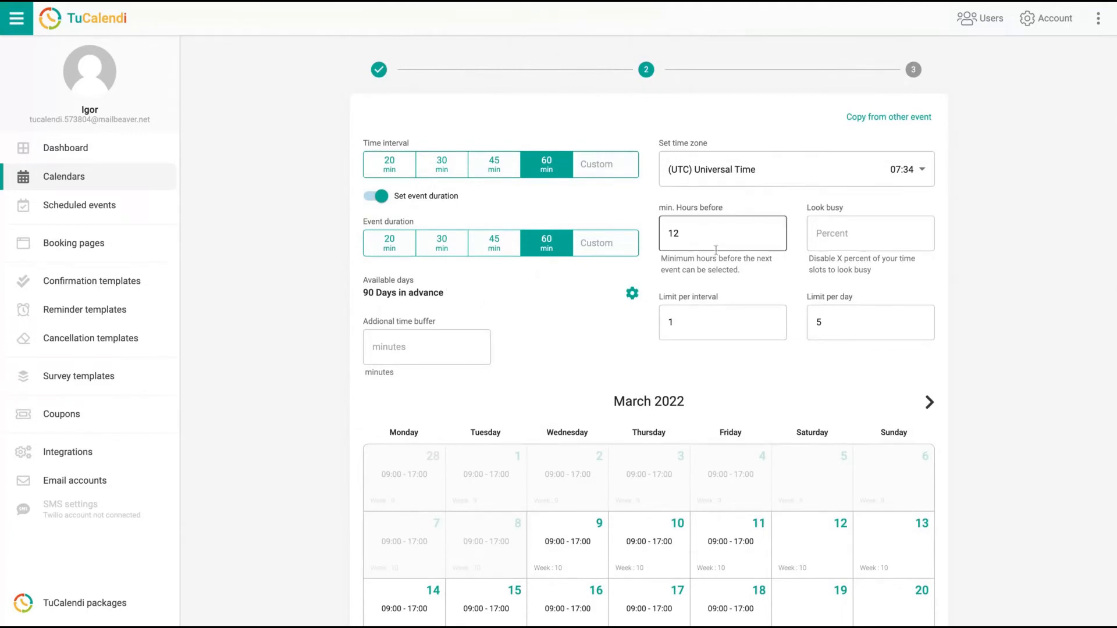
click(465, 348)
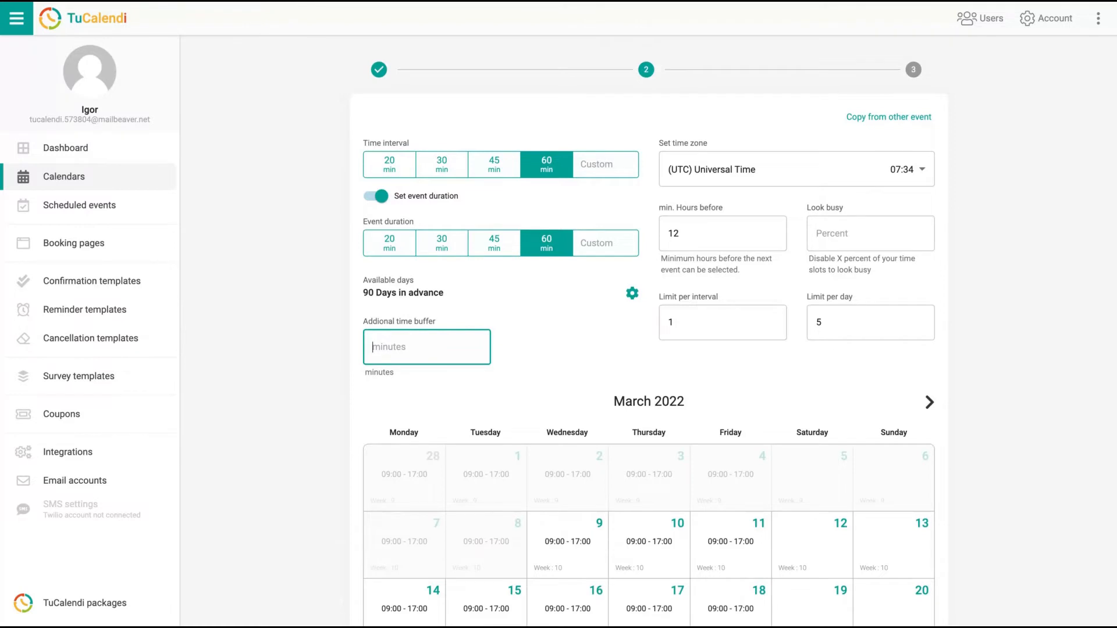
click(459, 167)
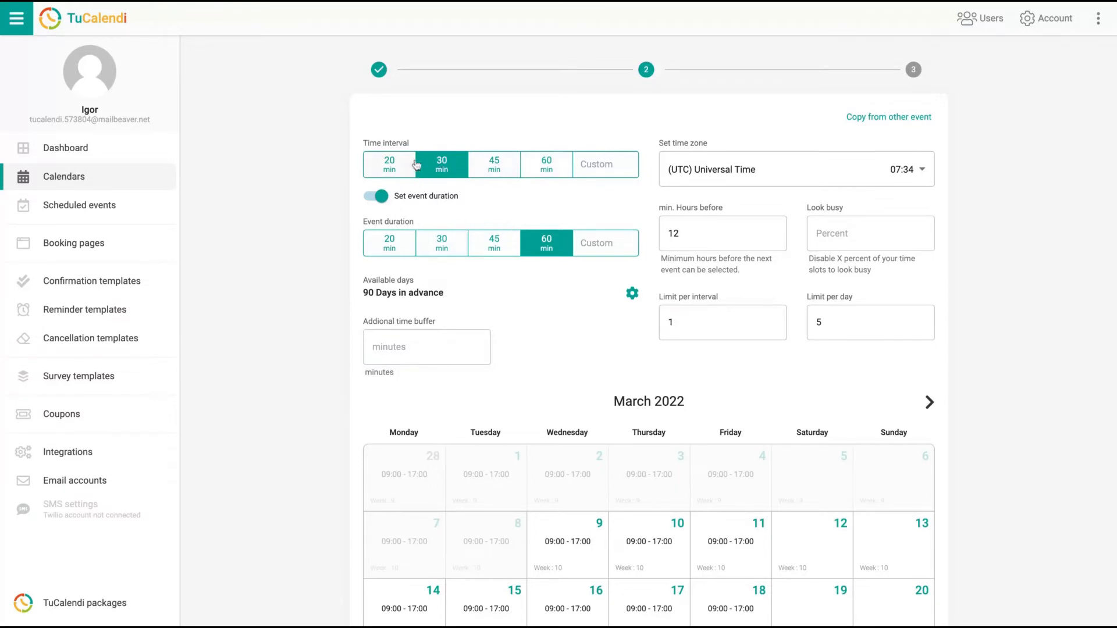
Examine the availability editing options for Wednesday, March 9, and cancel without changing them
scroll(615, 235, down, 4)
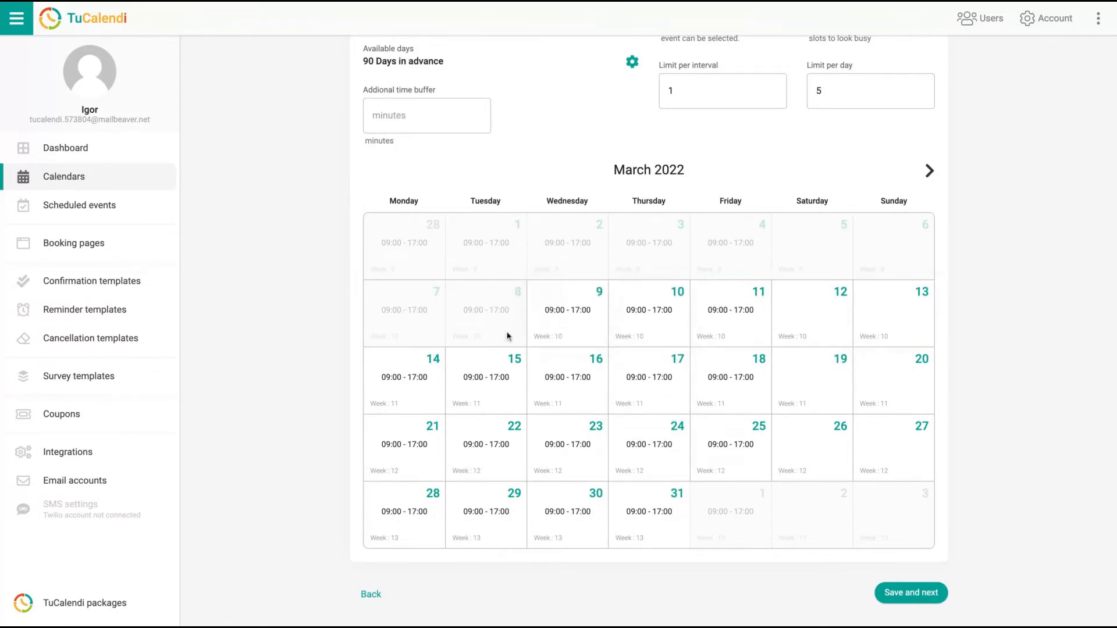
click(555, 328)
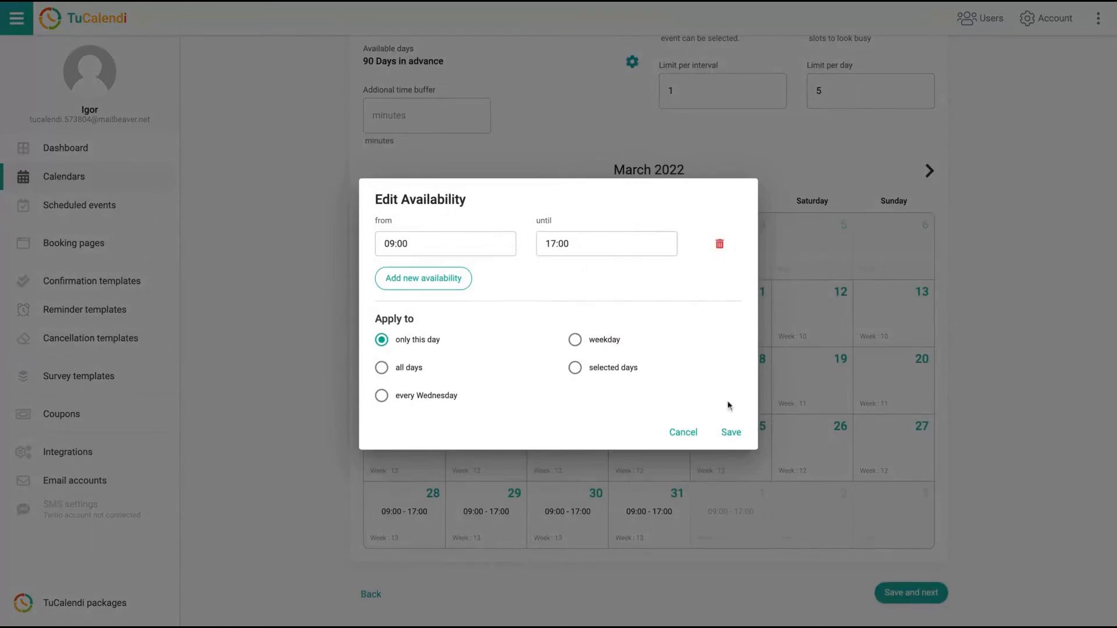
click(681, 432)
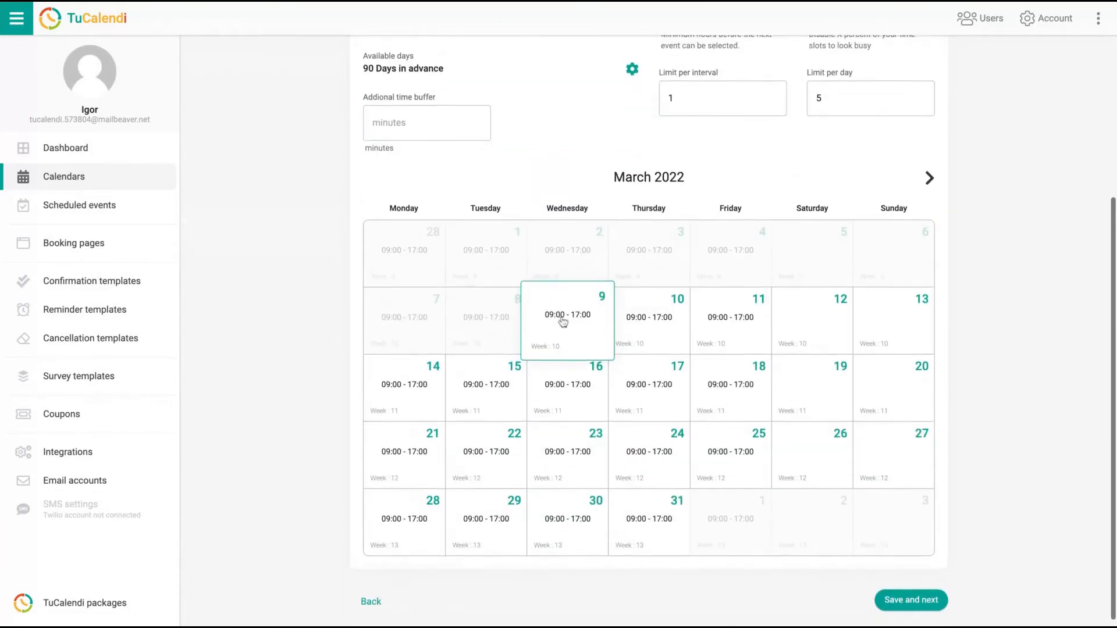
Extend the availability on Wednesday, March 9 until 18:00 for only this day and save it
click(563, 319)
click(589, 242)
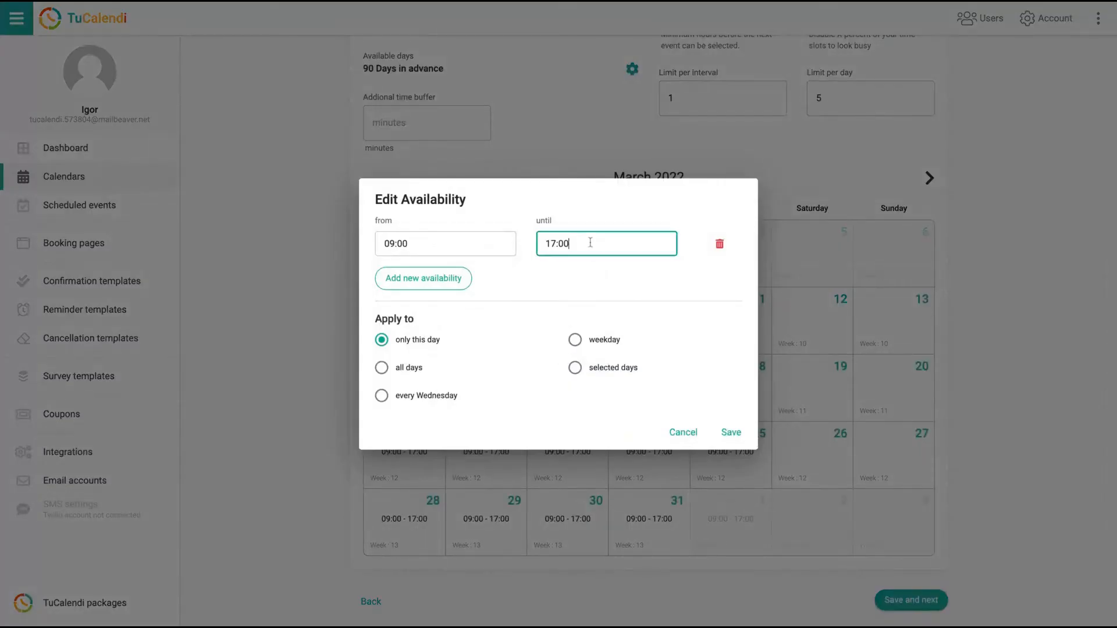
triple_click(590, 242)
text(18:00)
click(730, 432)
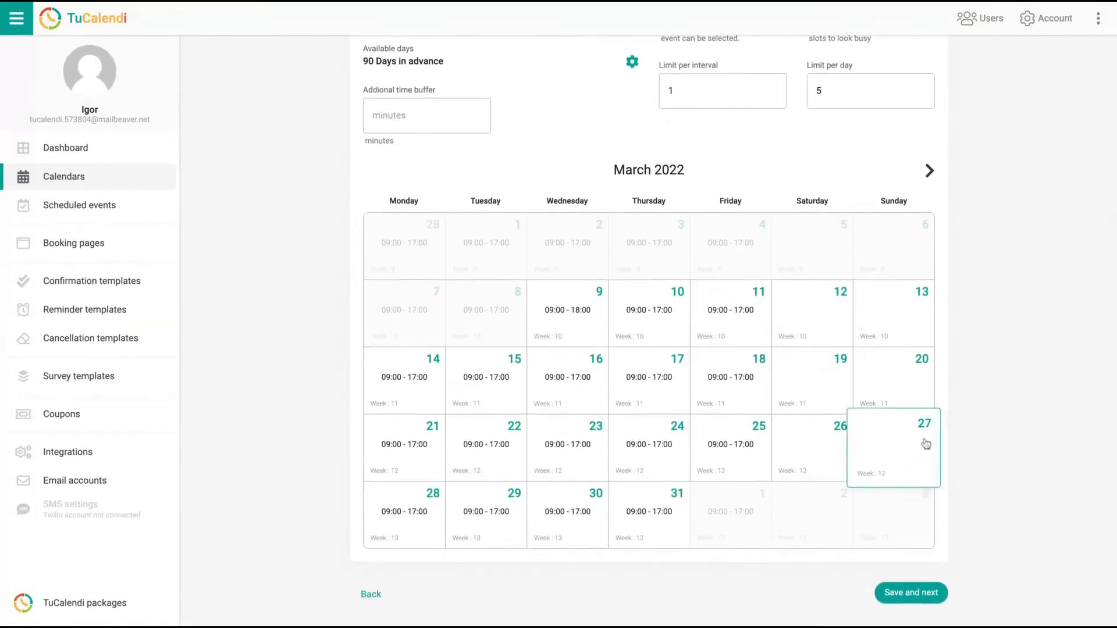
Extend the Friday availability until 20:00, apply it to every Friday, and save it
click(817, 321)
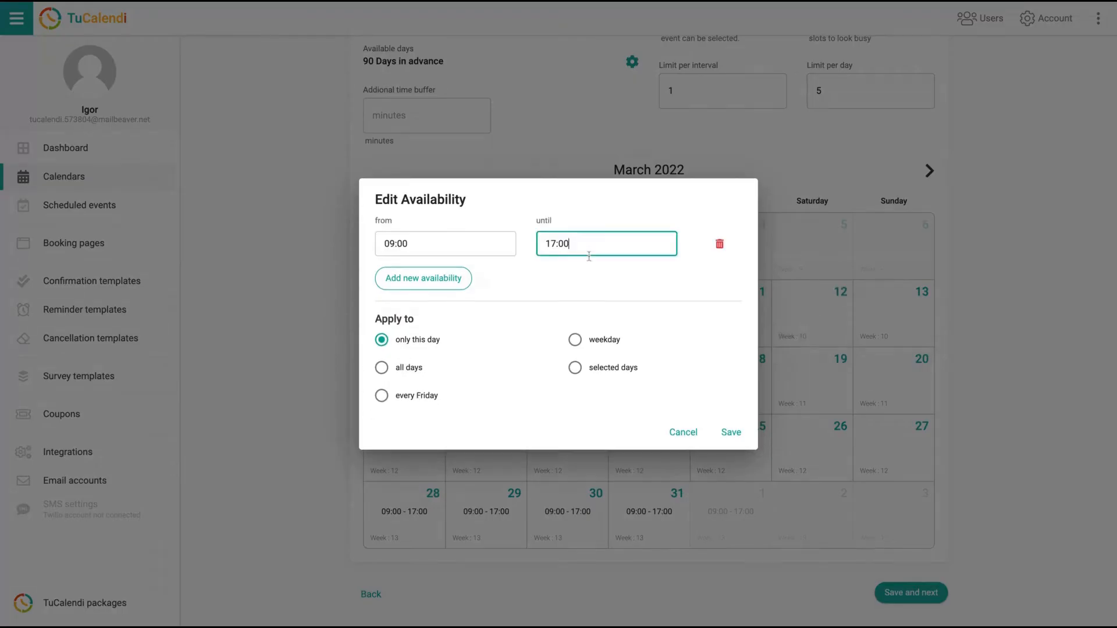
triple_click(606, 250)
text(20:00)
click(381, 396)
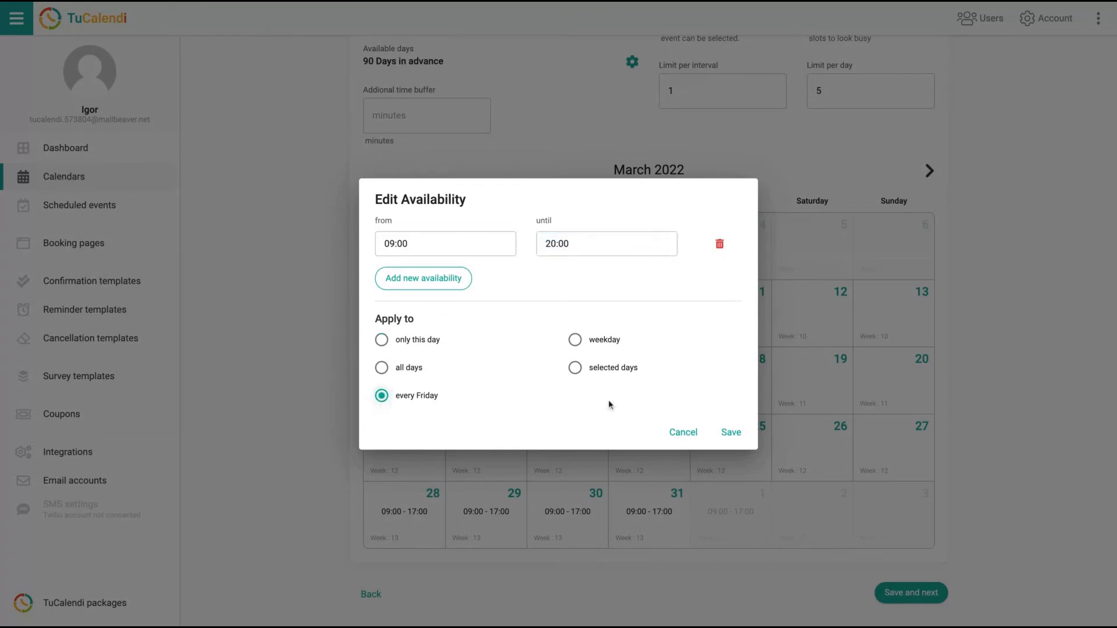
click(731, 432)
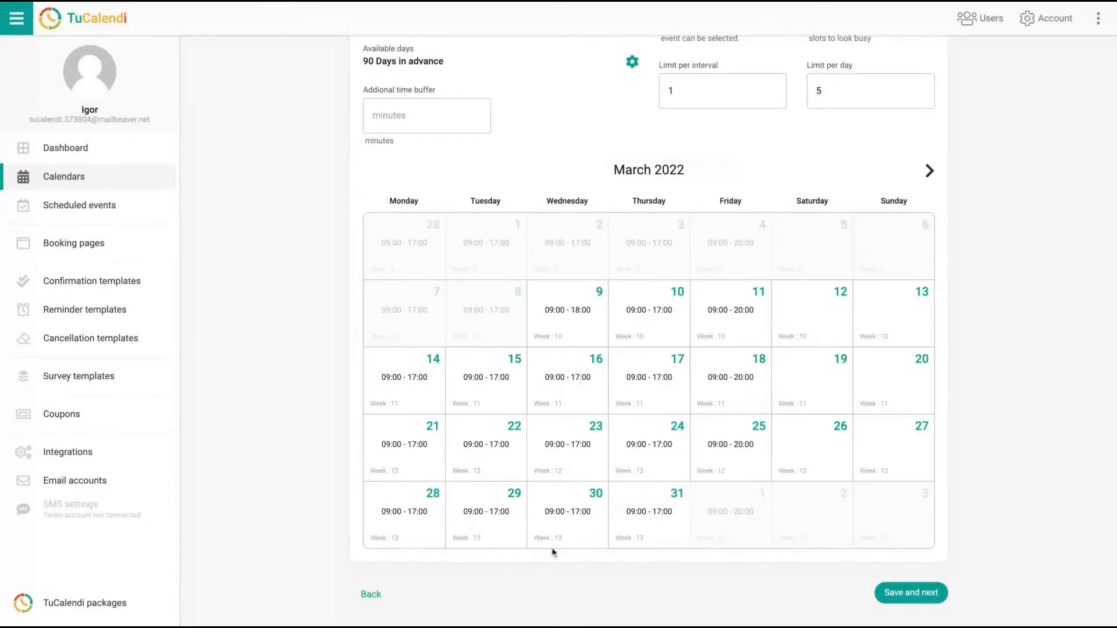
Save the event's schedule and add the predefined Whatsapp field to its booking form
click(905, 599)
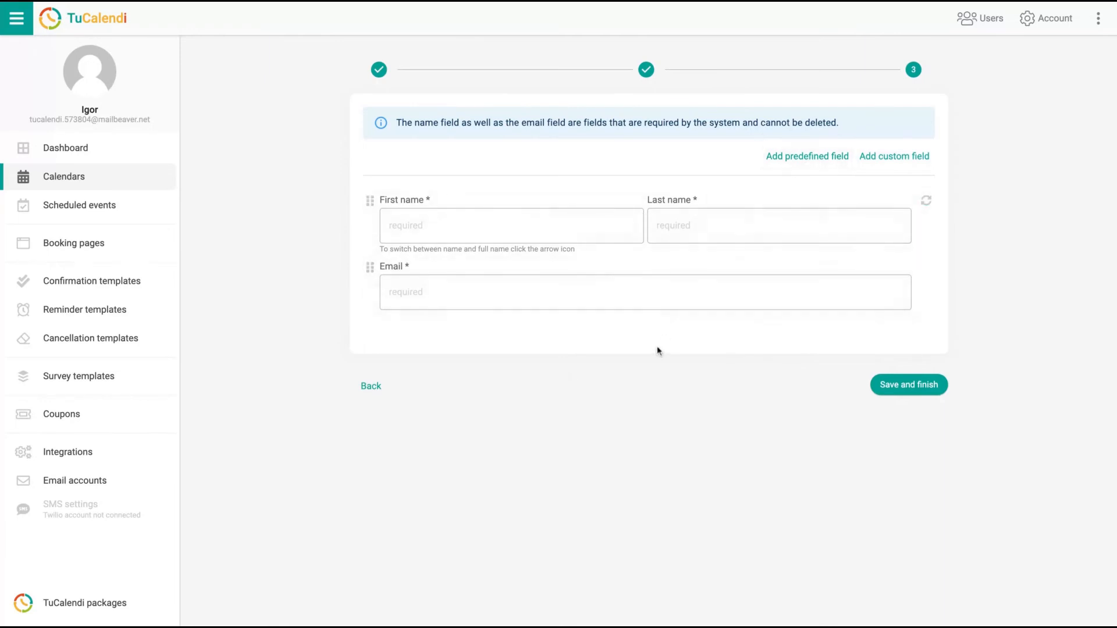
click(805, 167)
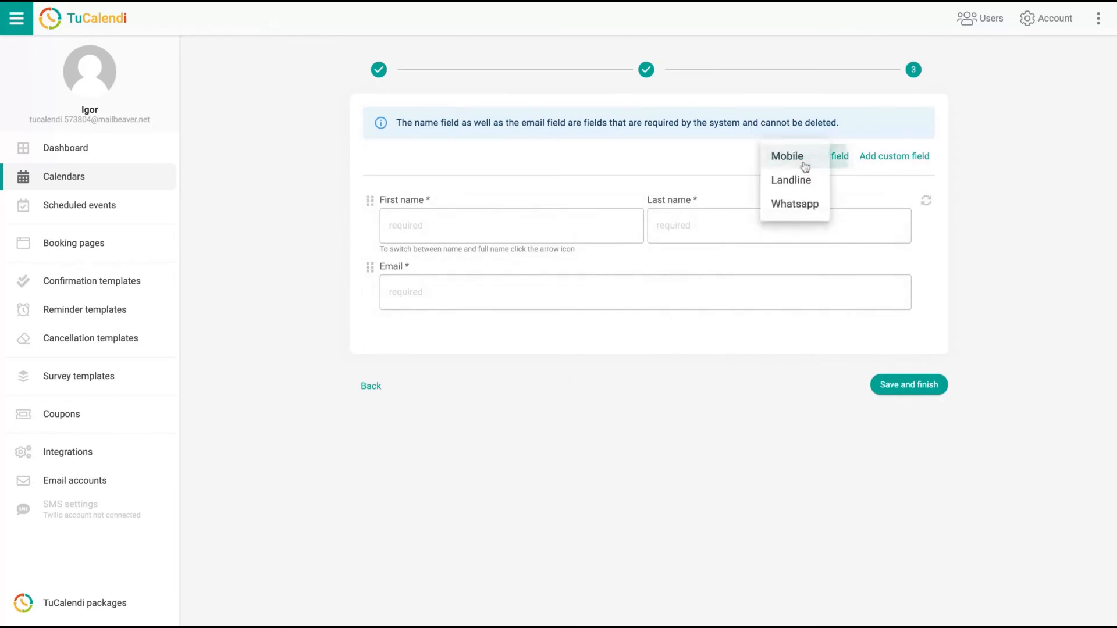
click(803, 200)
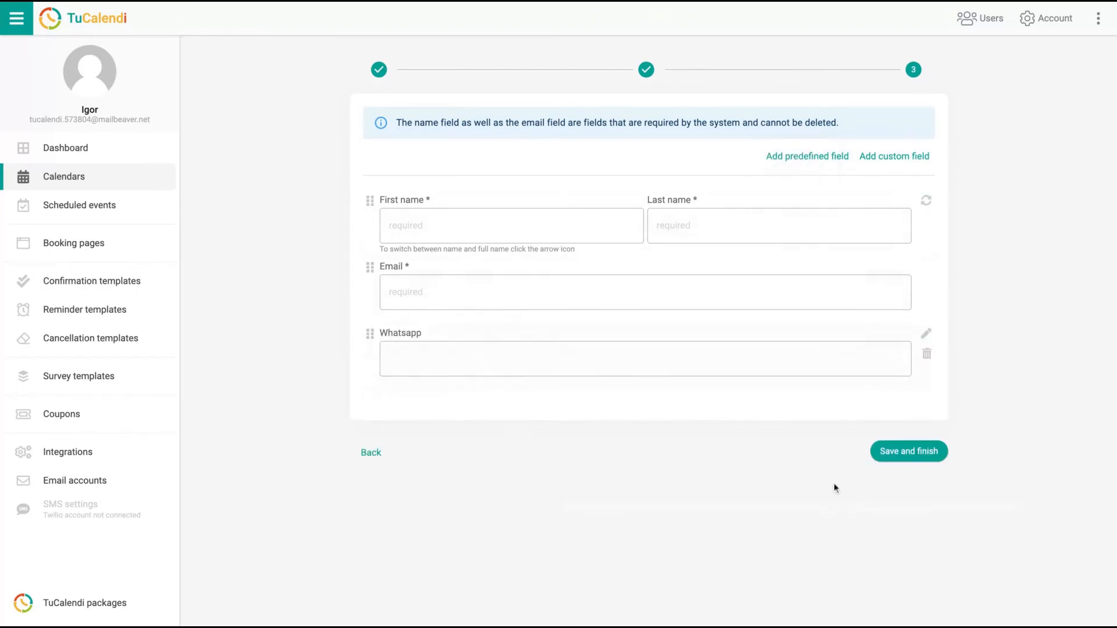
Save and finish the Test event, and examine its confirmation options, including Redirect to other page and the available confirmation templates
click(911, 460)
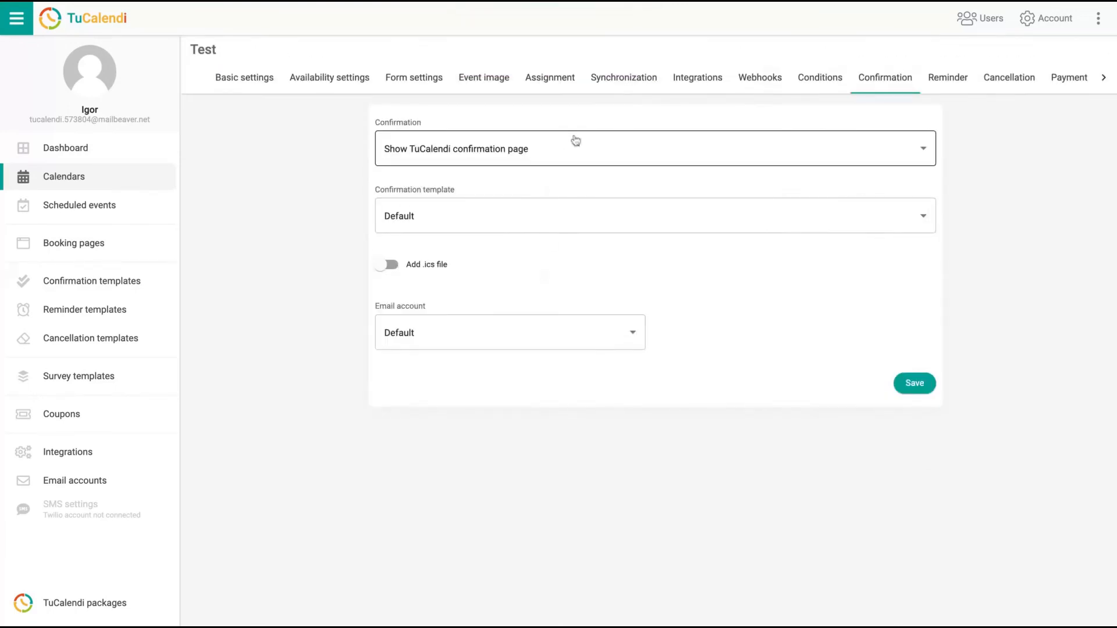
click(574, 154)
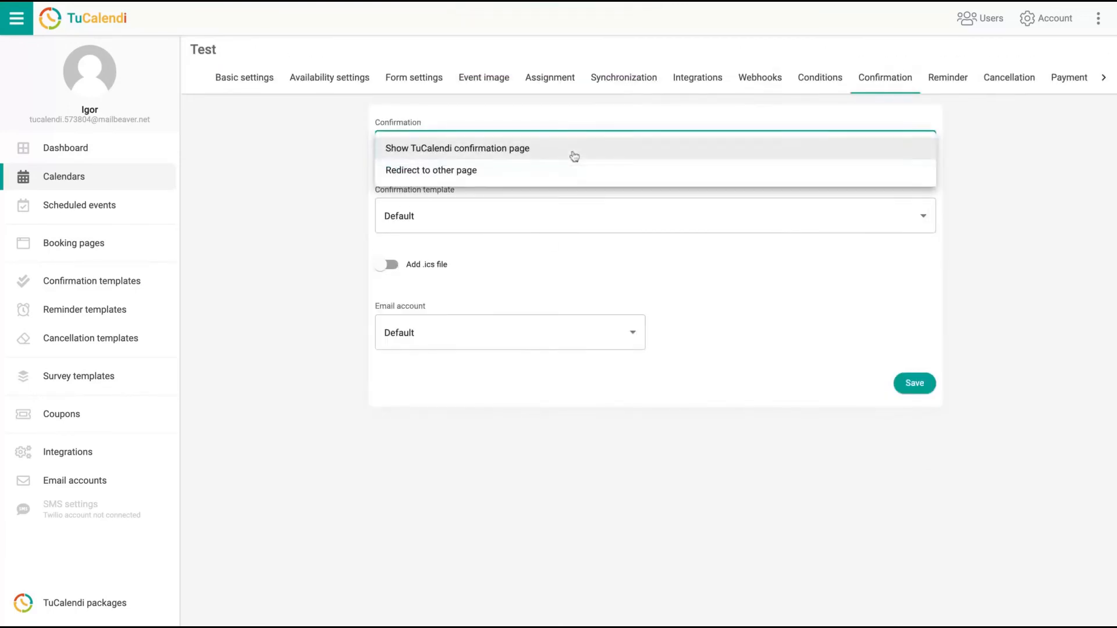
click(555, 179)
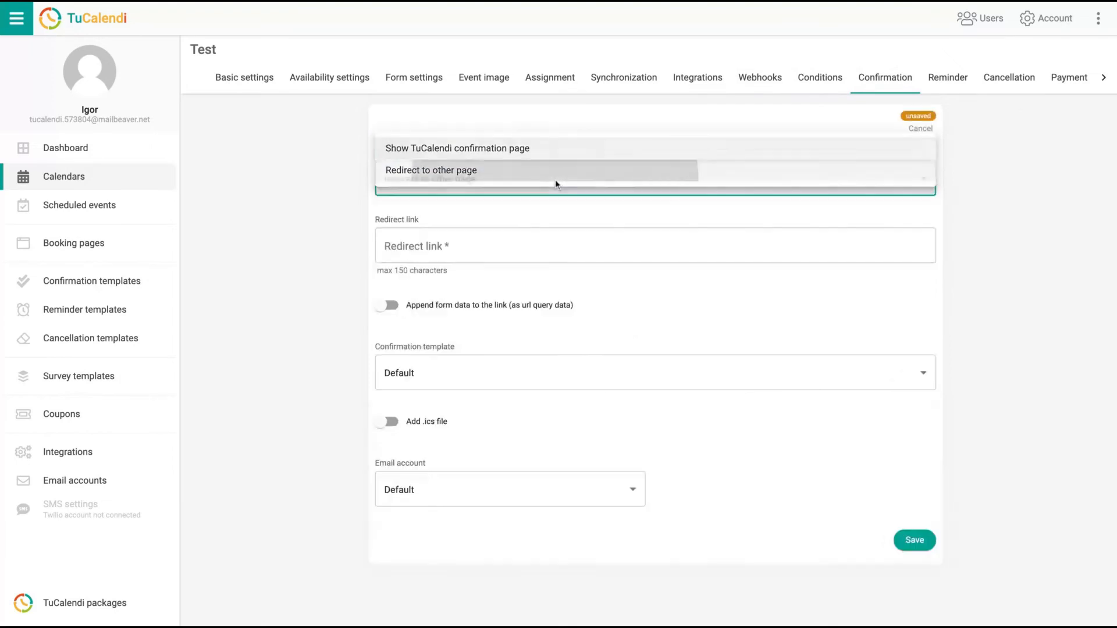
click(499, 243)
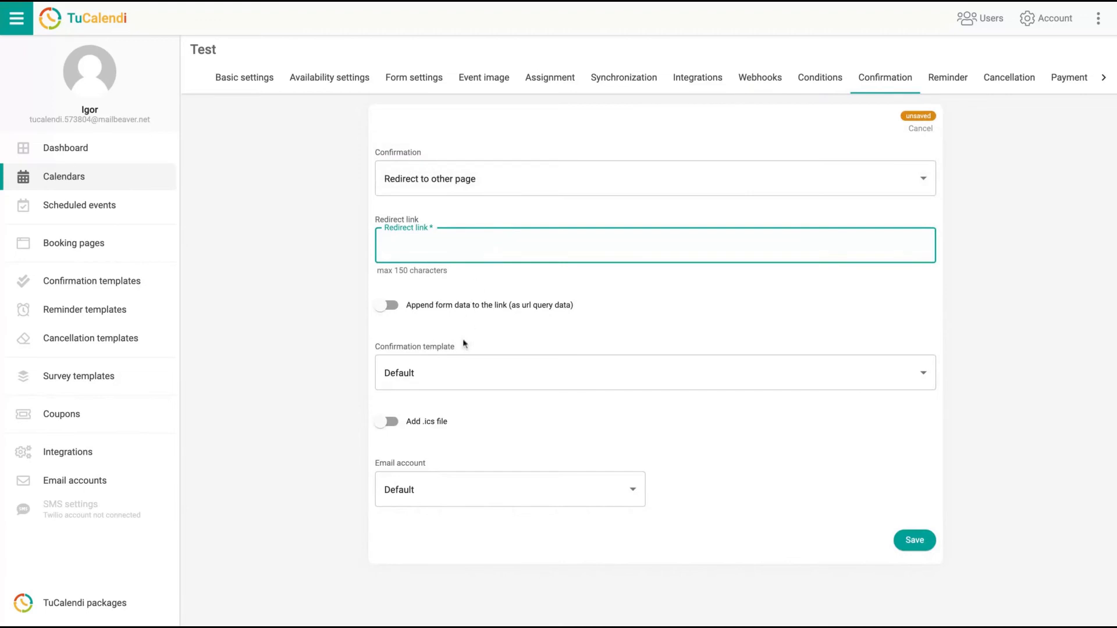
click(464, 377)
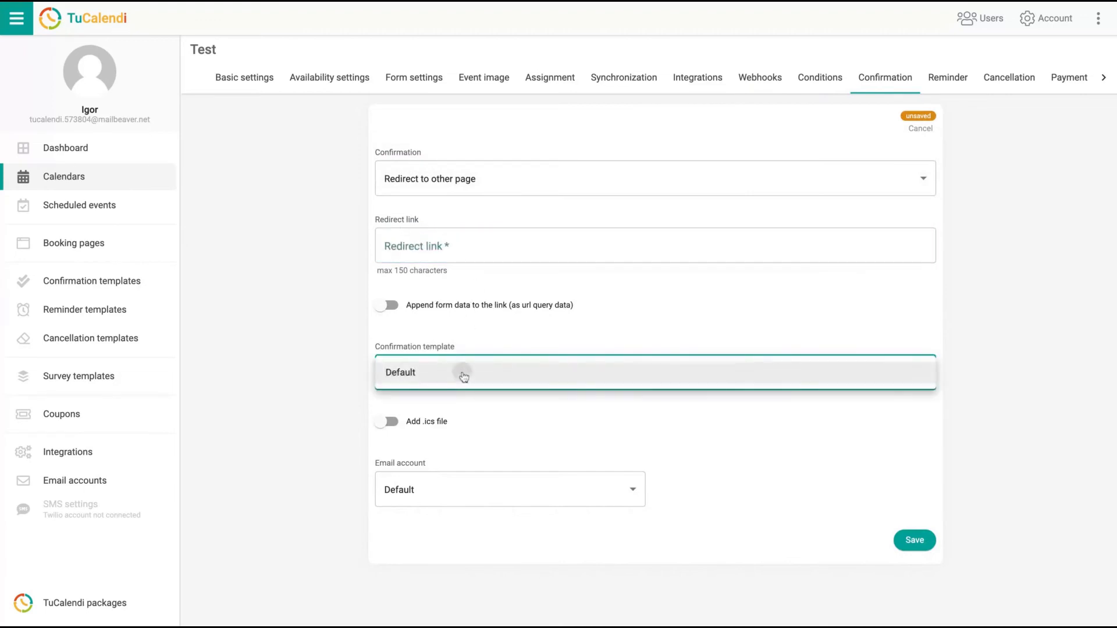
click(462, 376)
Examine the reminder template and cancellation template choices available for the Test event
click(943, 76)
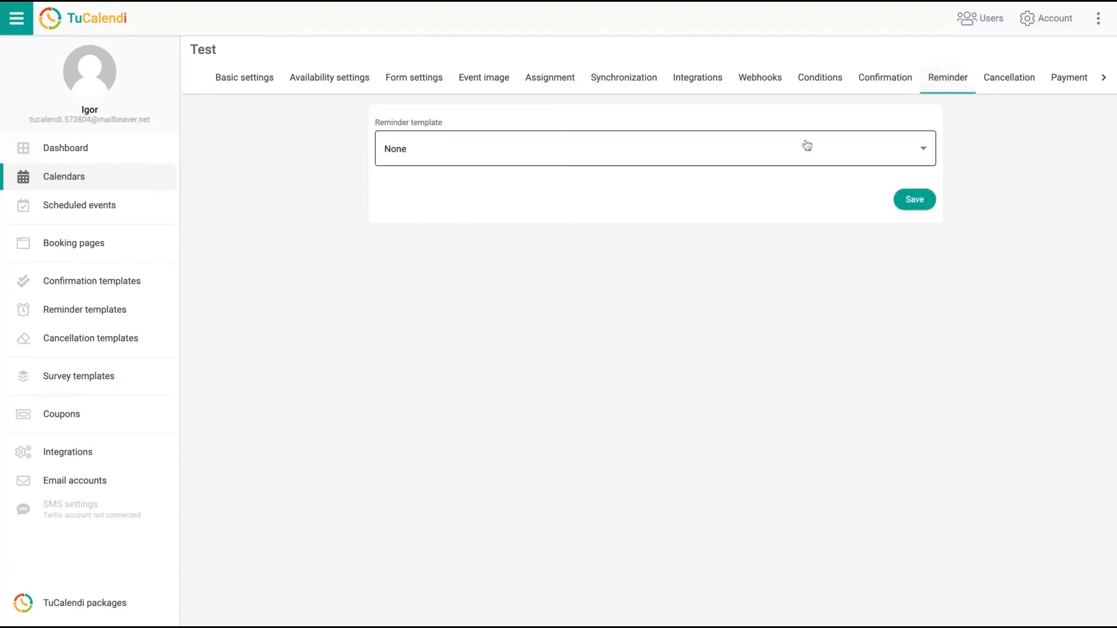
click(723, 158)
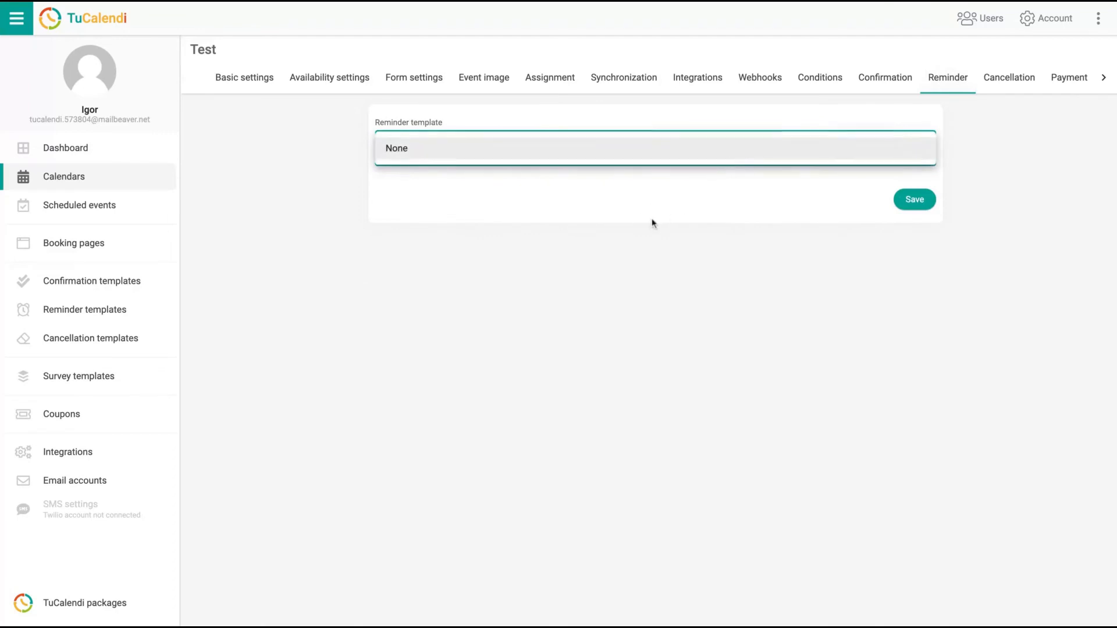
click(663, 210)
click(1008, 77)
click(814, 163)
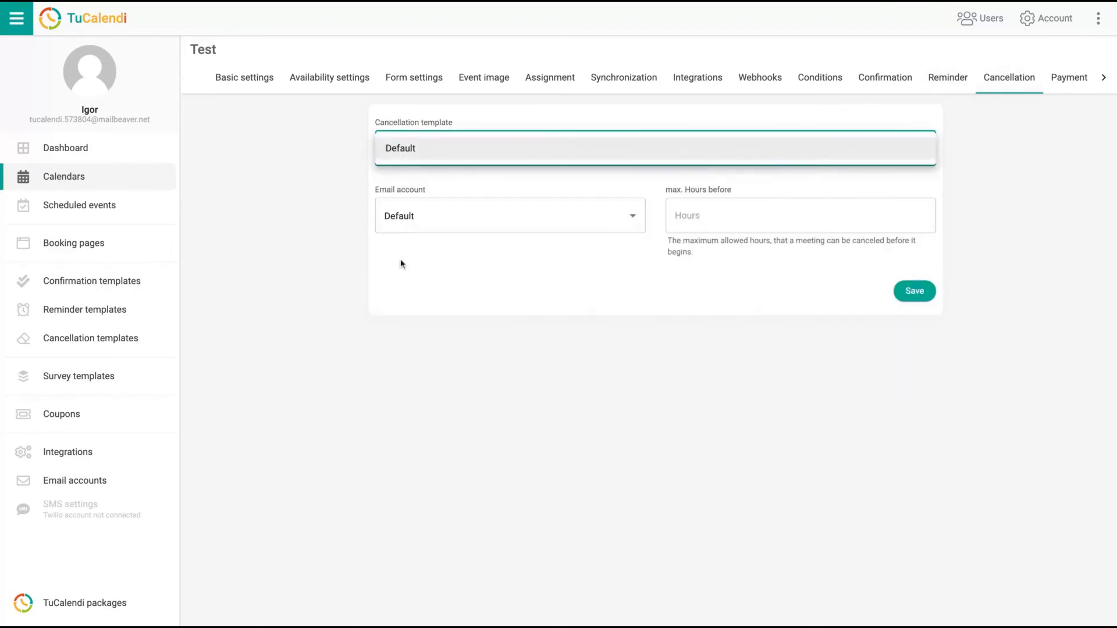
click(1016, 155)
Examine the Test event's payment options with payment required, and leave them unsaved to view the scheduled events
click(1067, 78)
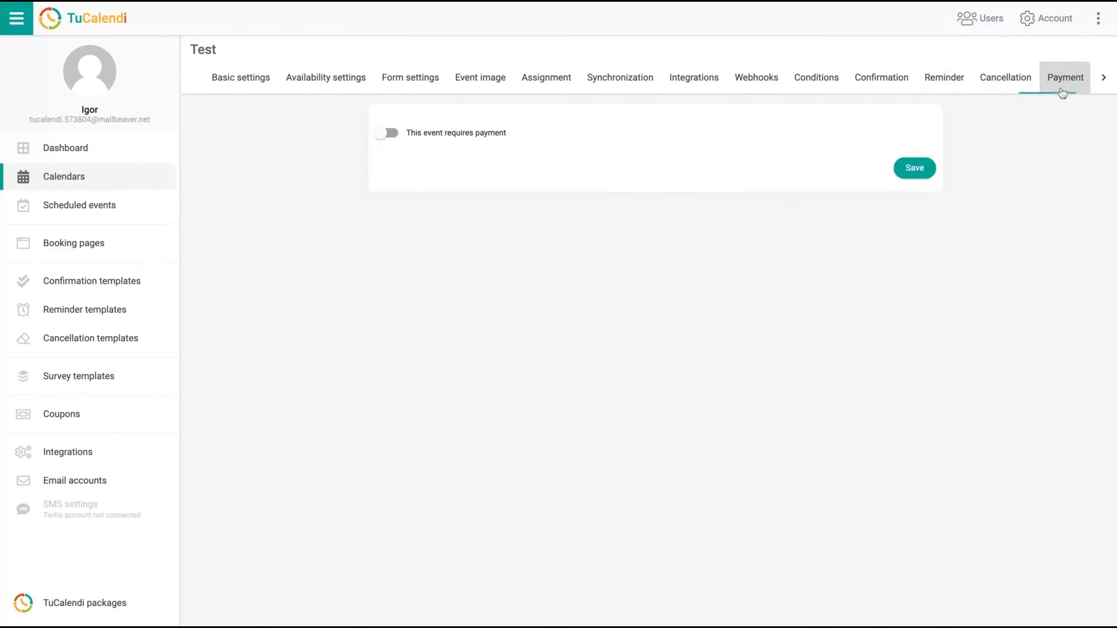
click(387, 133)
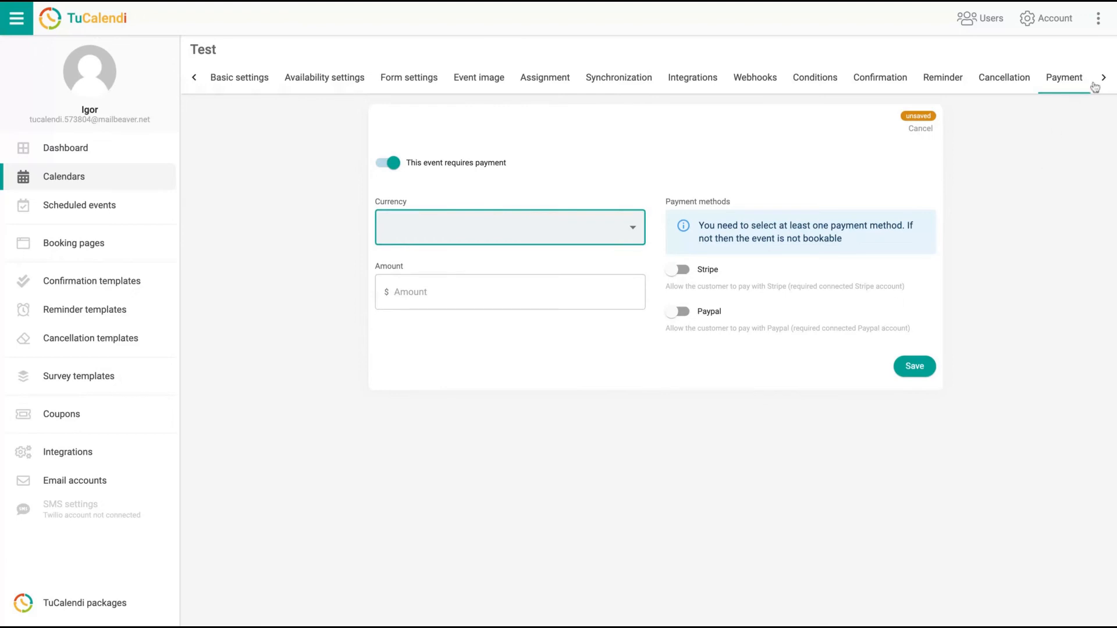
click(75, 207)
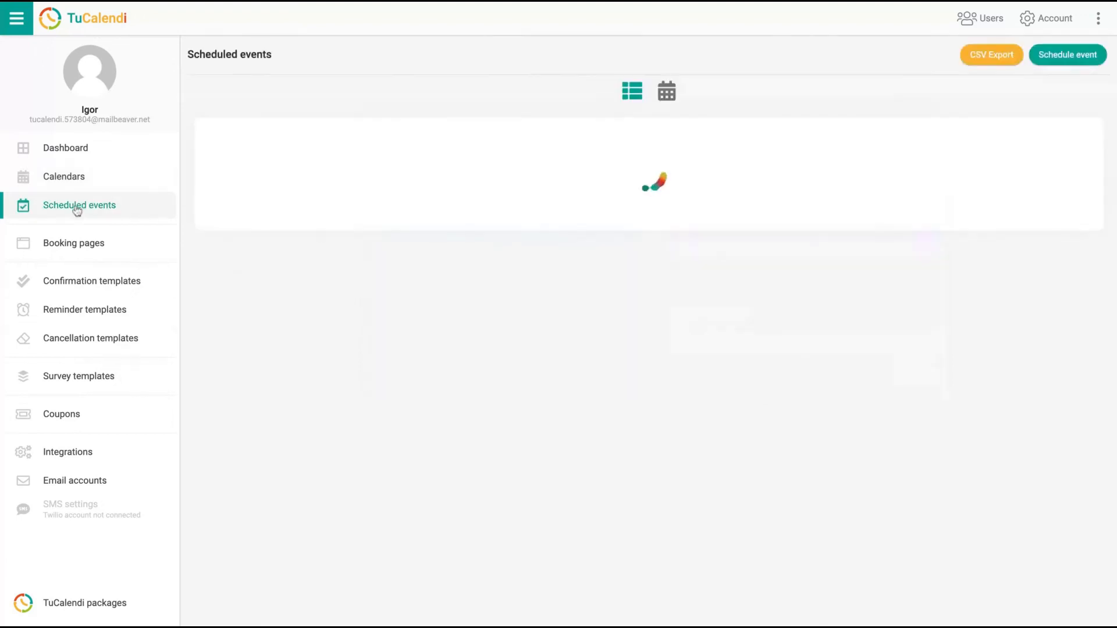
Start a new coupon with code type Discount, discount type Percent and a discount value of 40.00
click(57, 415)
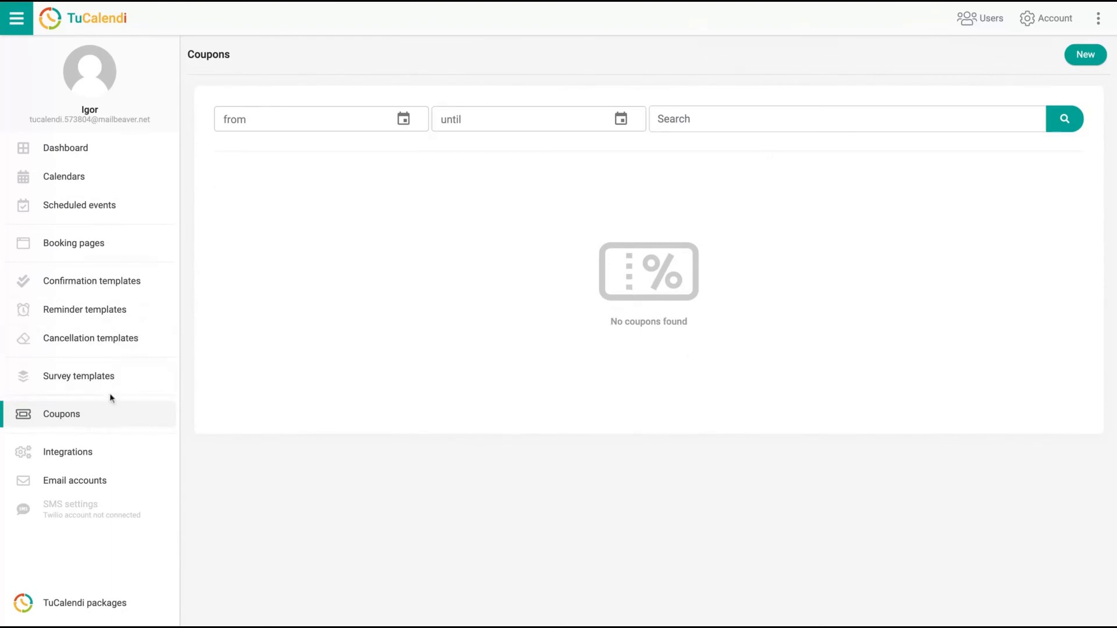
click(1082, 56)
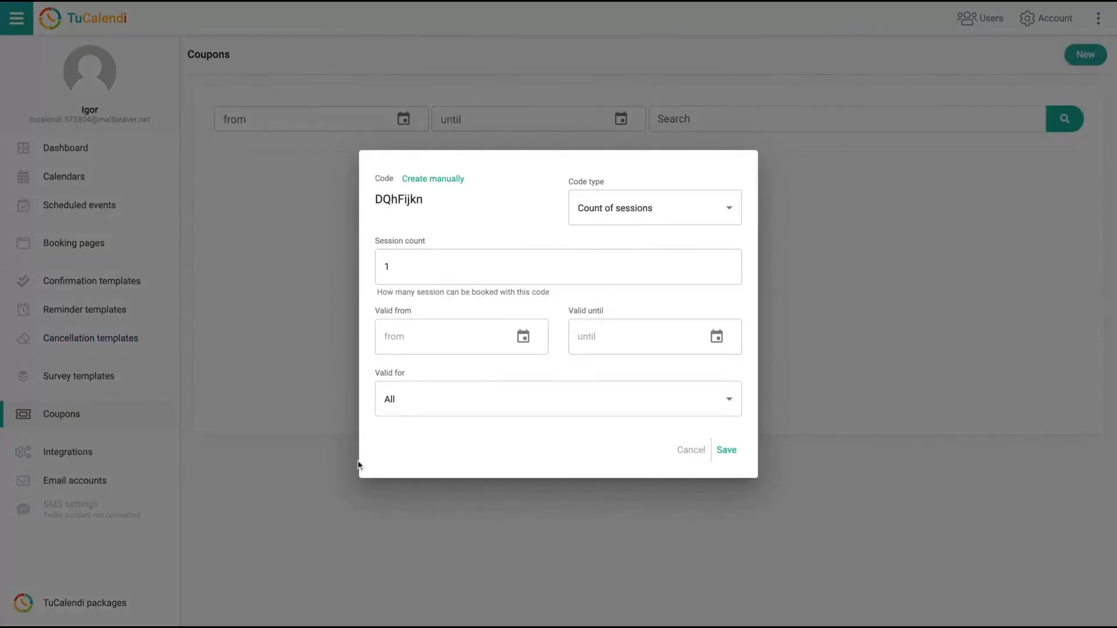
click(441, 346)
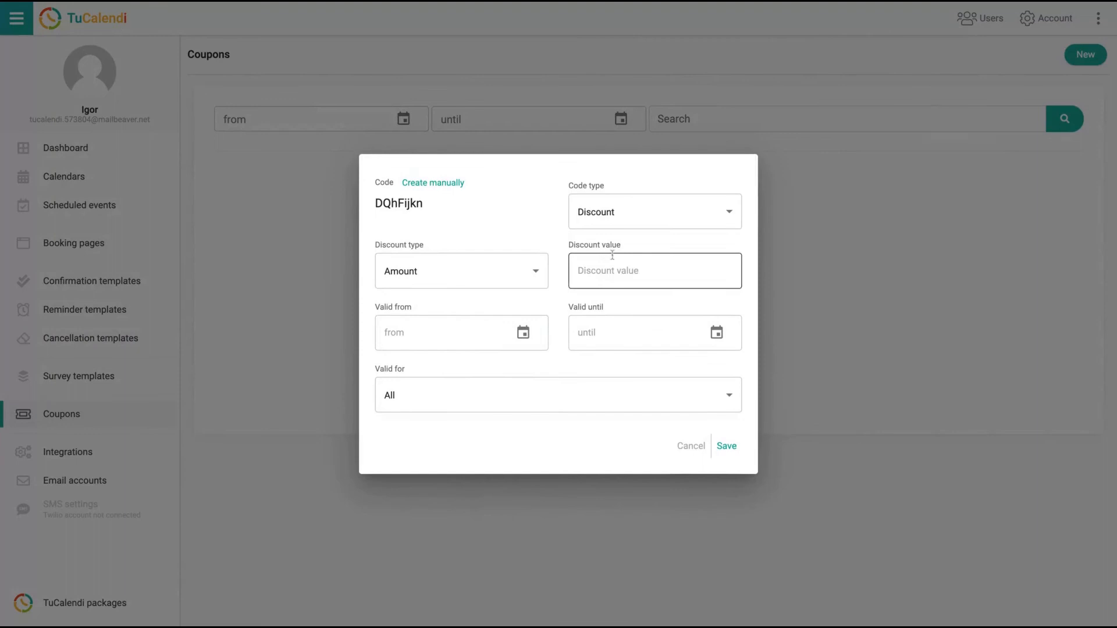
click(612, 268)
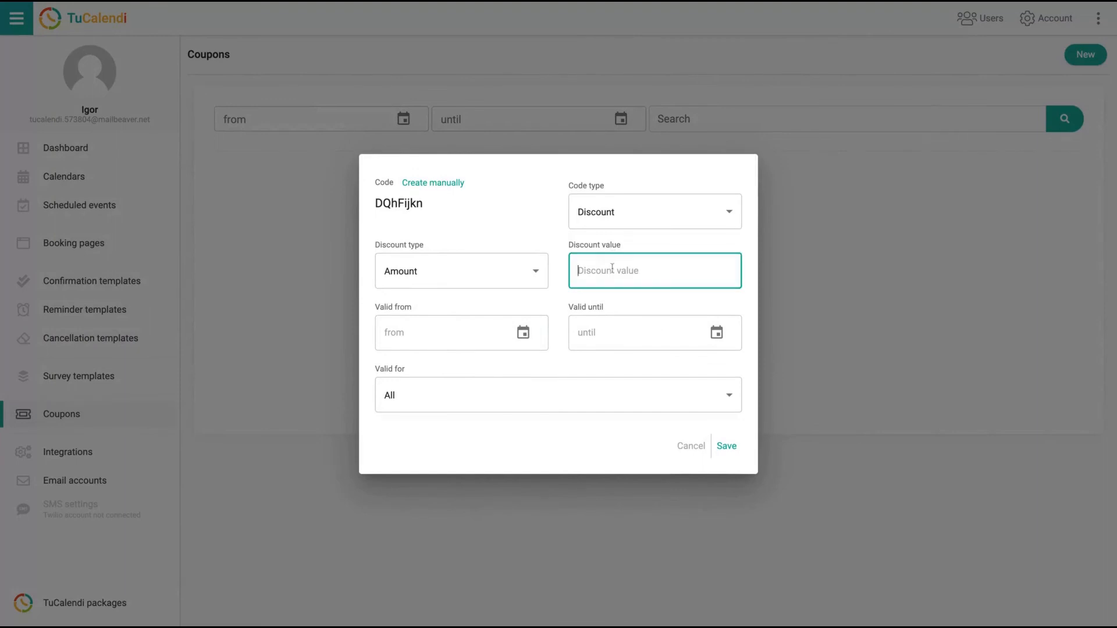
text(40.00)
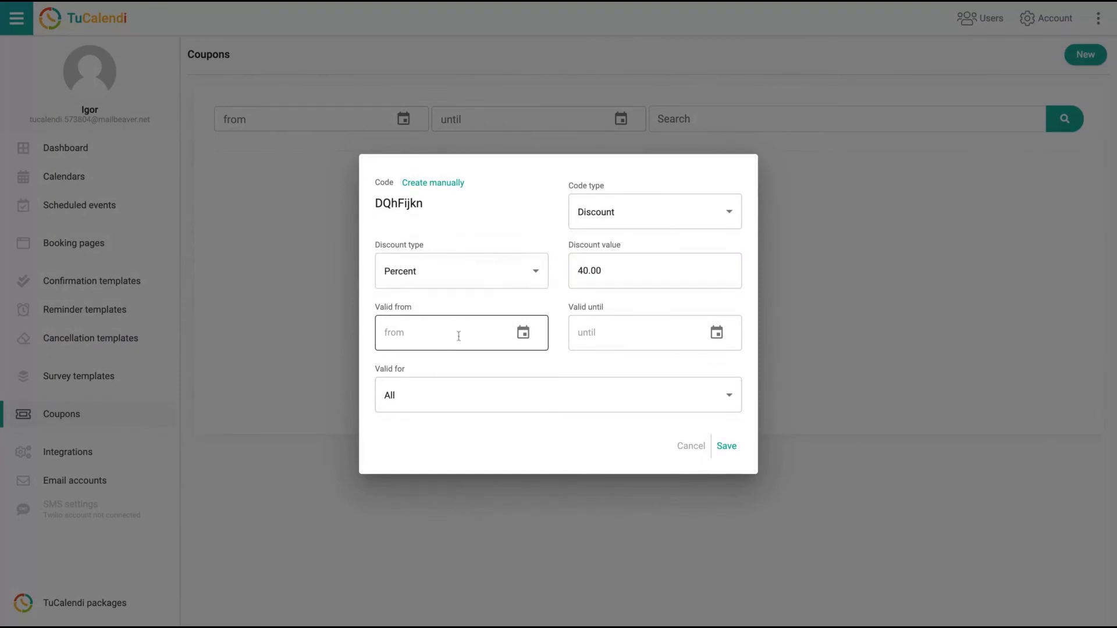
Make the coupon valid from 09.03.2022 until 24.03.2022 for All, and save it
click(457, 336)
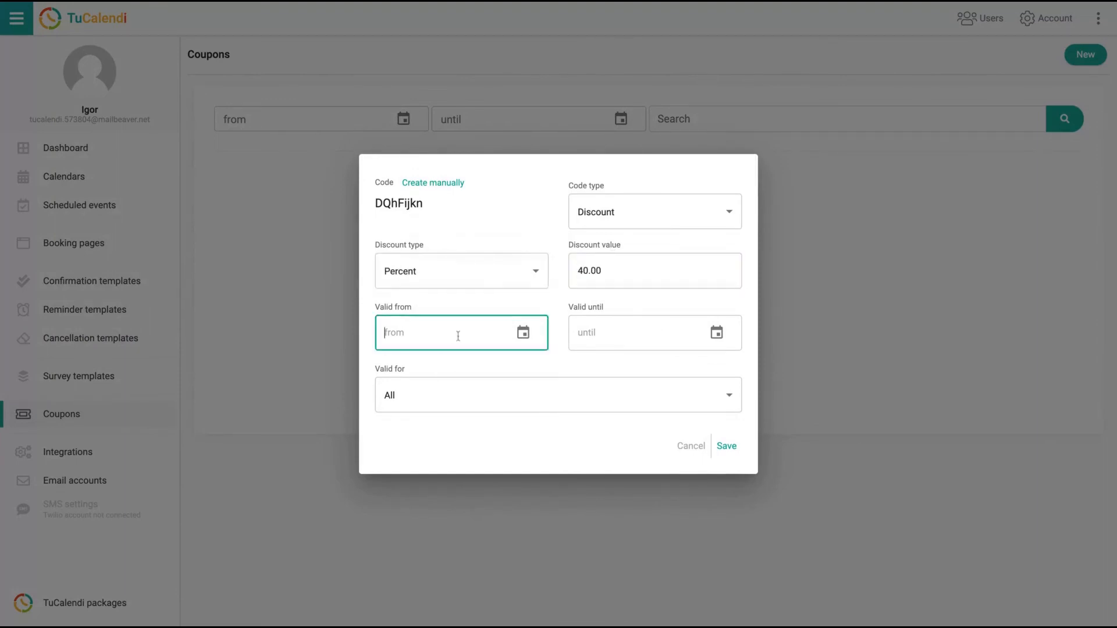
click(523, 333)
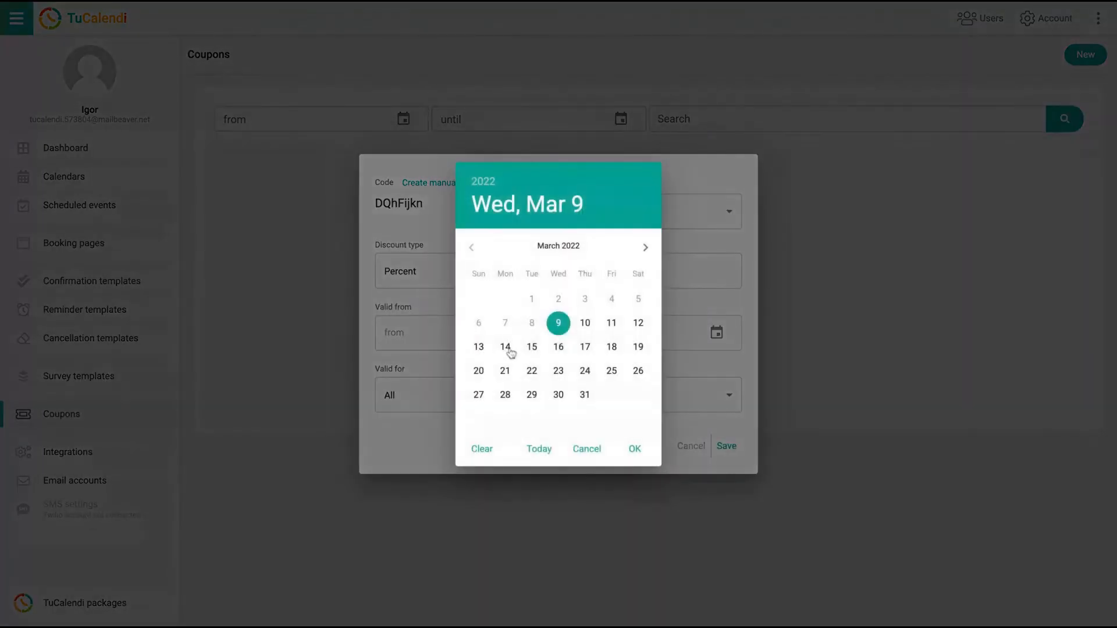
click(558, 323)
click(717, 333)
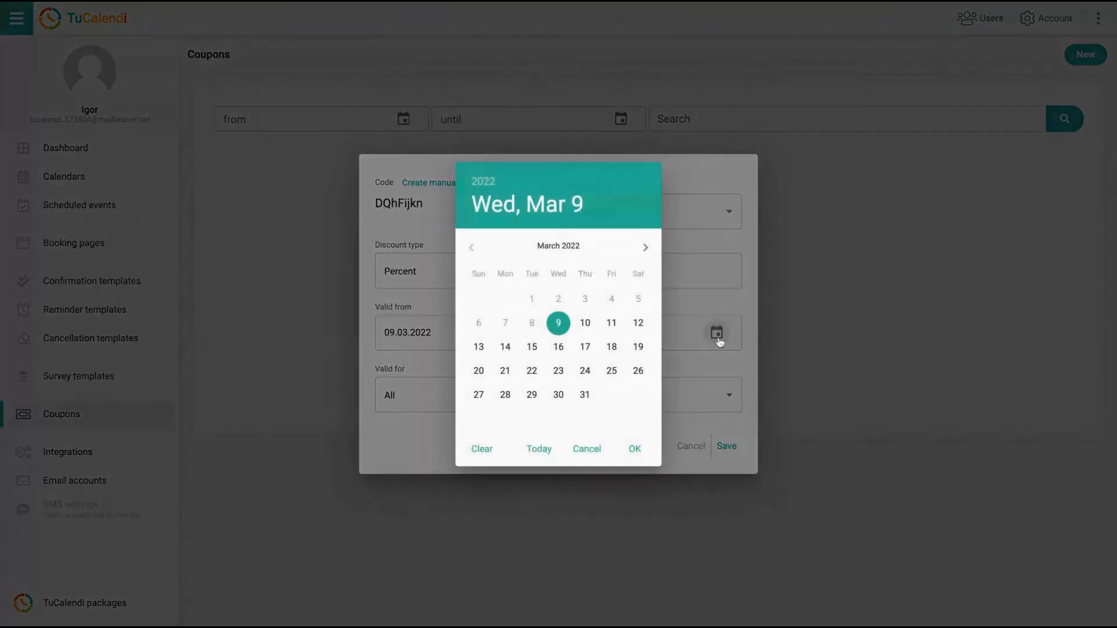
click(583, 373)
click(594, 395)
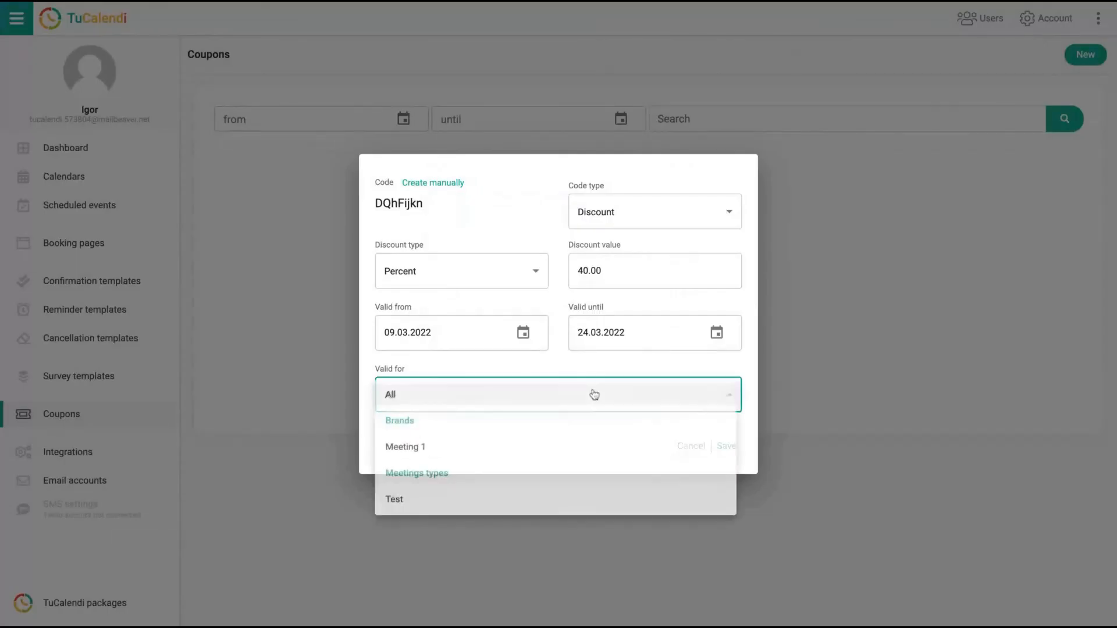
click(592, 392)
click(733, 449)
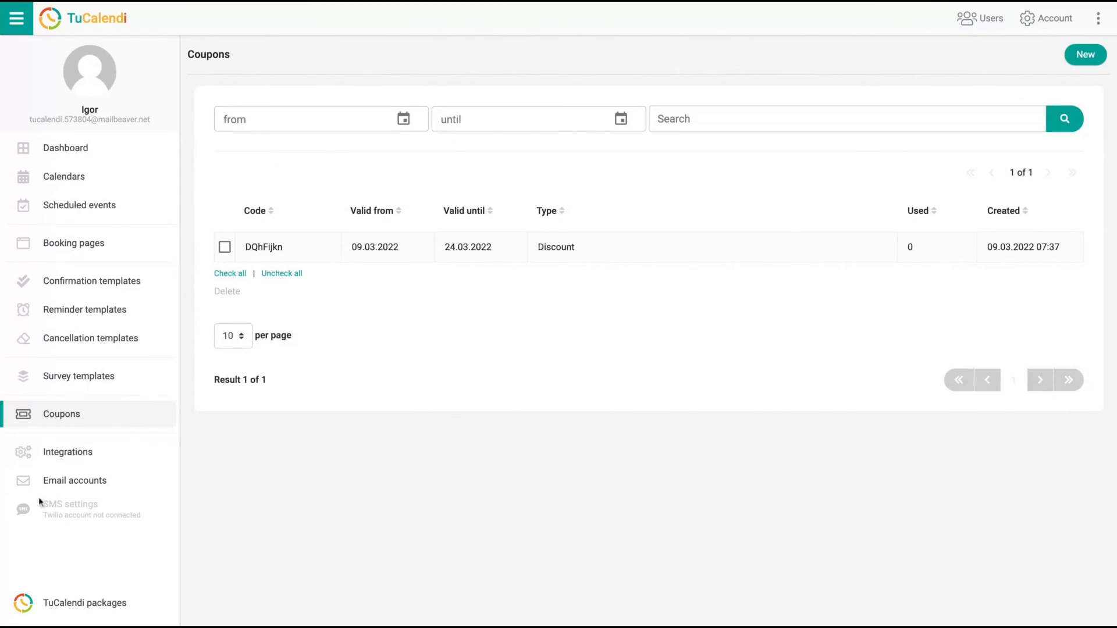
Examine the available integrations for external calendars, video conferencing, payment gateways and other services
click(53, 457)
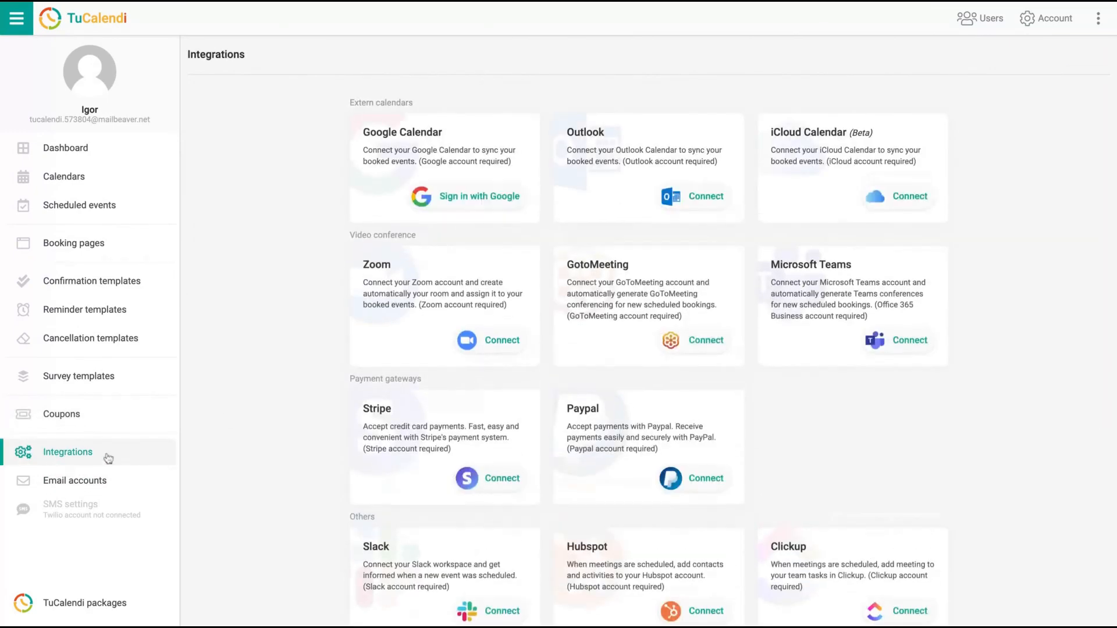
scroll(321, 349, down, 1)
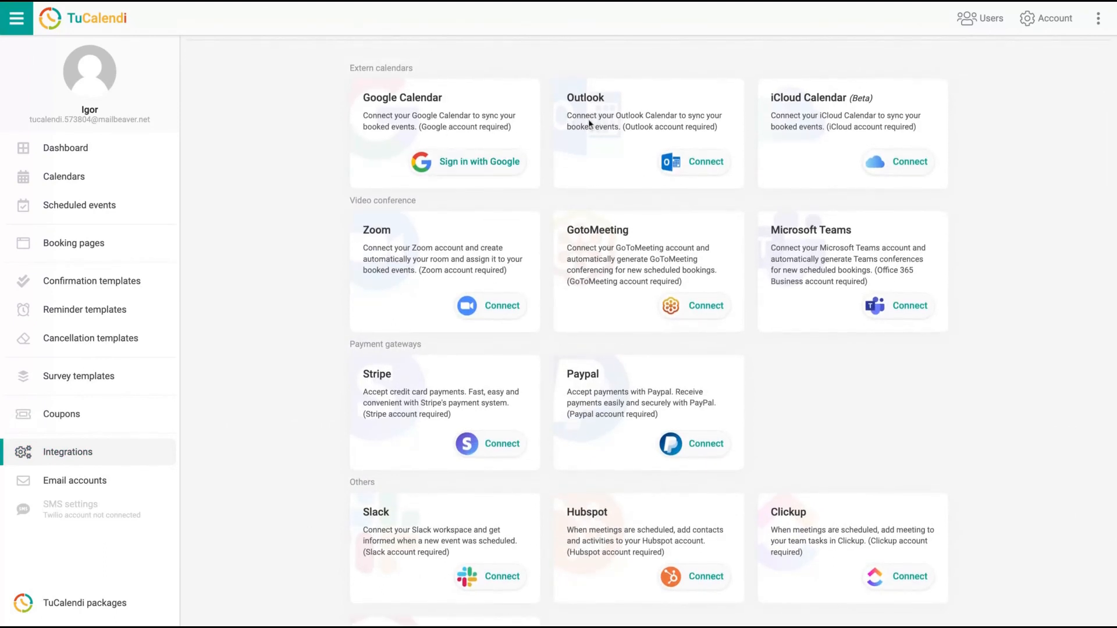
scroll(849, 330, down, 3)
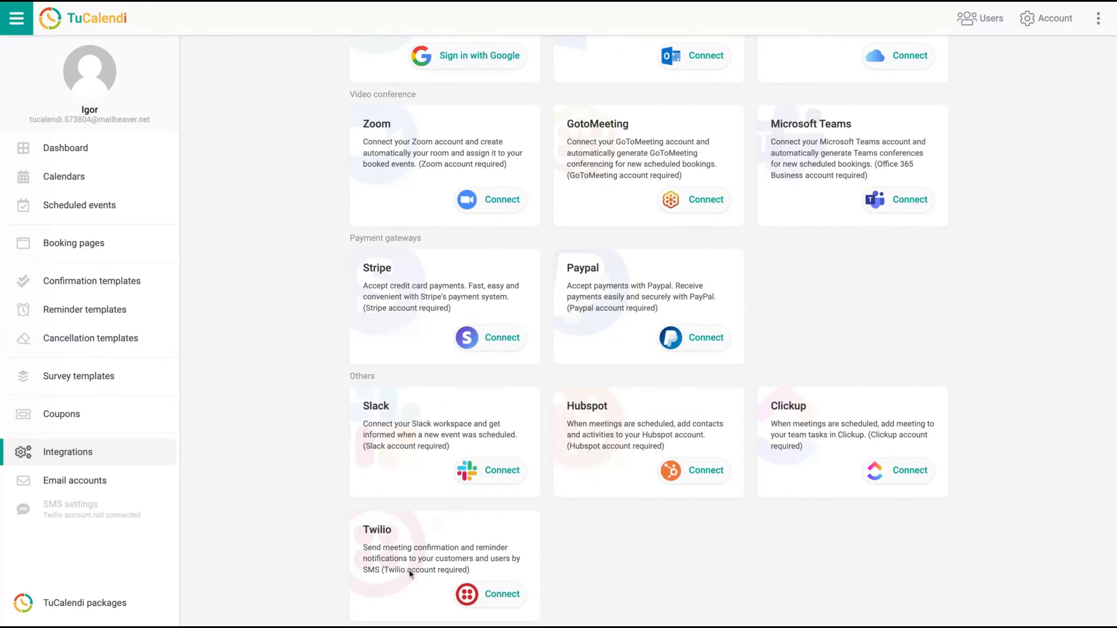
Examine the form for adding an email account with SMTP or Gmail, and close it without adding one
click(75, 483)
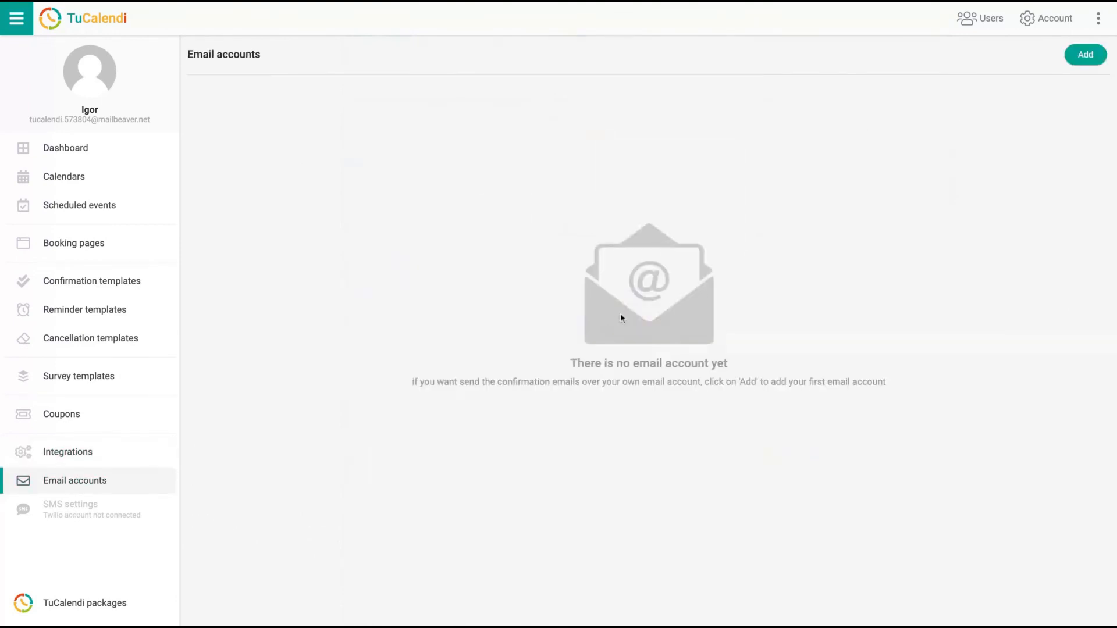
click(1085, 55)
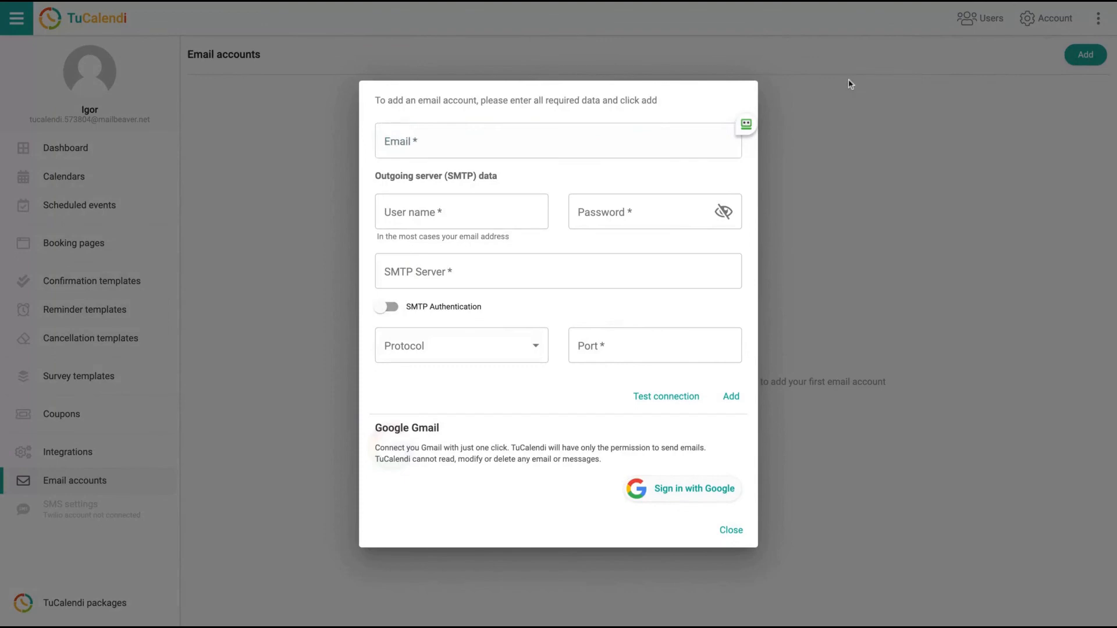
click(731, 531)
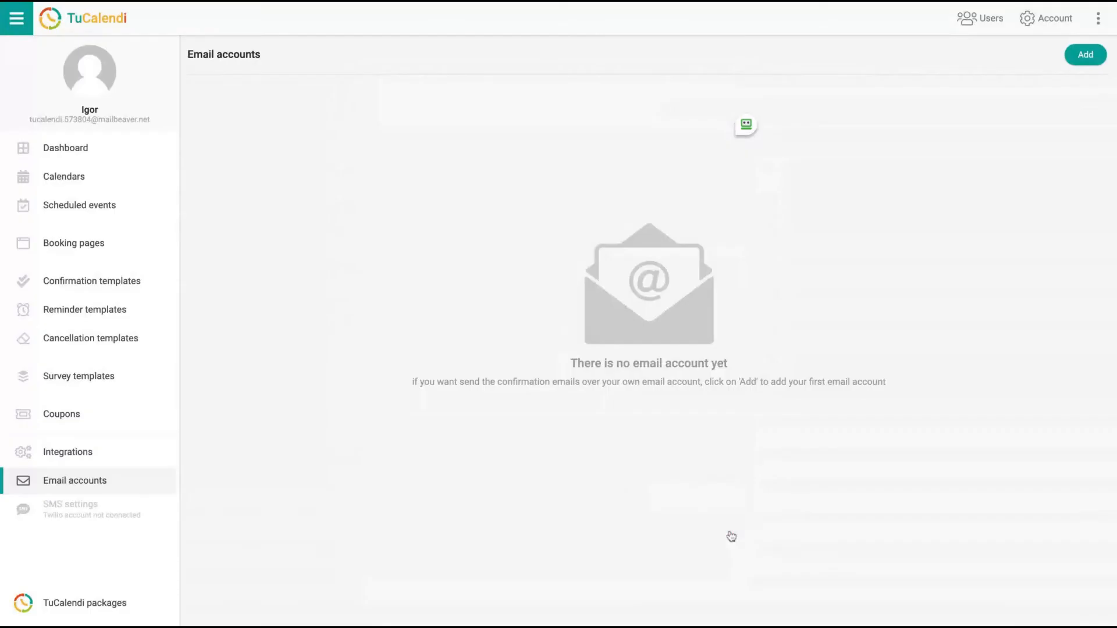